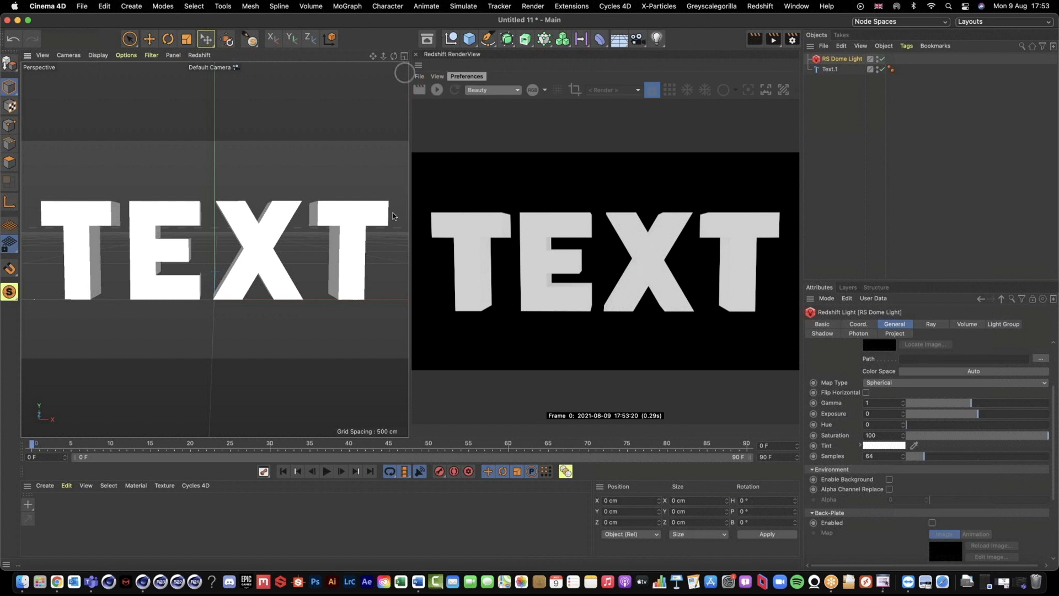
- Create a Redshift material, apply it to the TEXT object and start the live Redshift render
left_click(48, 488)
mouse_move(67, 397)
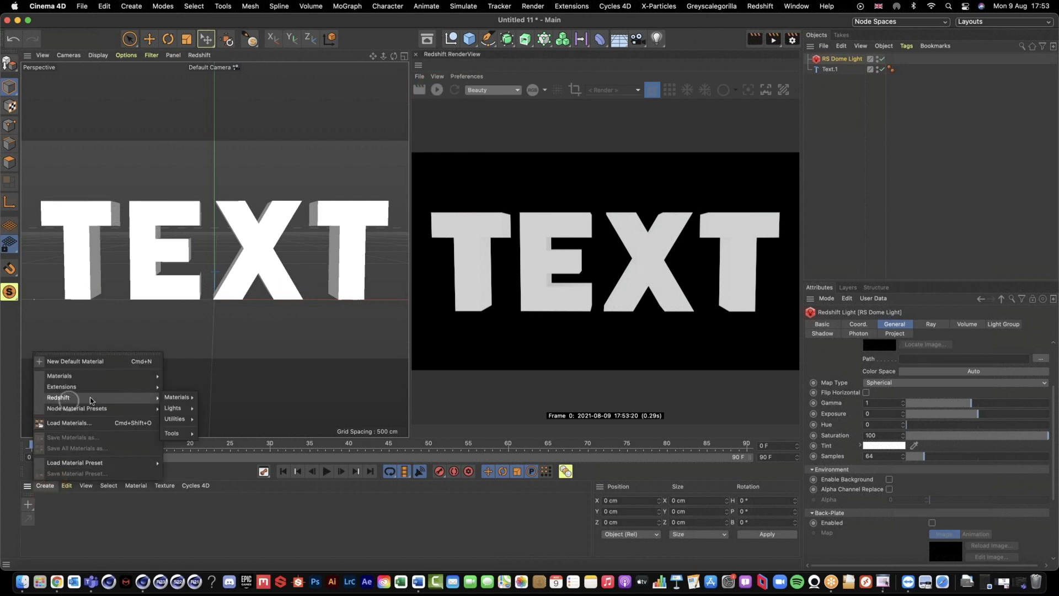
left_click(188, 397)
left_click(216, 396)
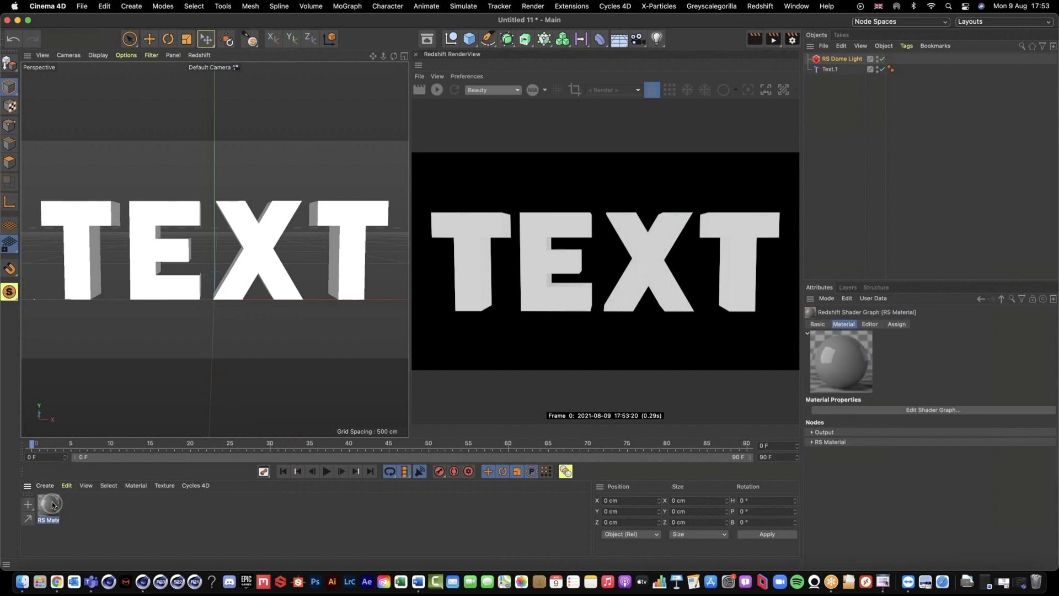
left_click_drag(52, 501, 84, 259)
left_click(435, 89)
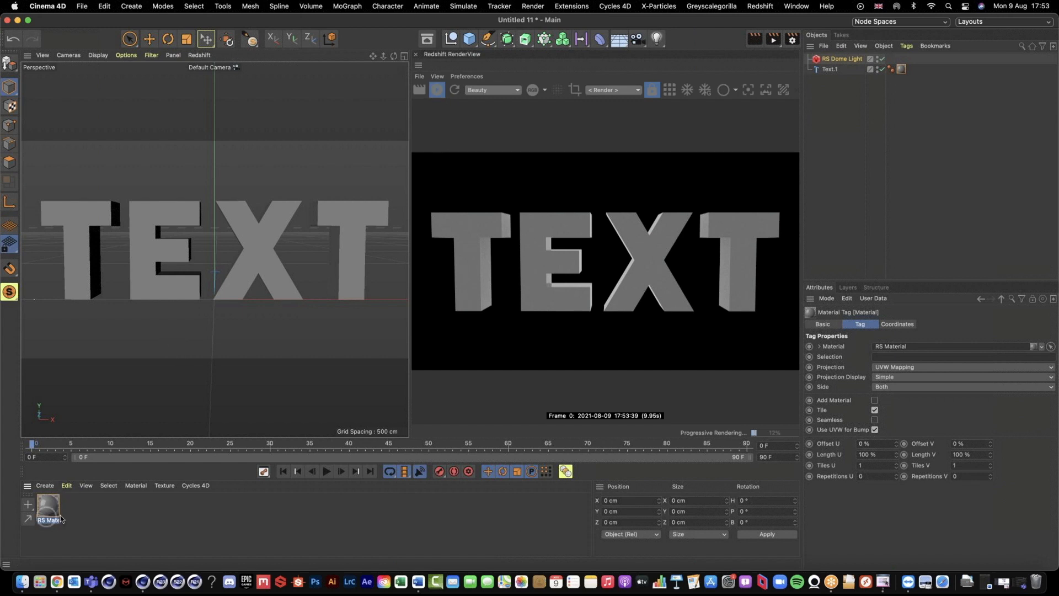
- Open the new material's shader graph, widen its window and place it below the text
mouse_move(61, 519)
left_mouse_down()
mouse_move(138, 483)
mouse_move(273, 229)
mouse_move(280, 297)
mouse_move(215, 222)
mouse_move(202, 238)
mouse_move(331, 311)
mouse_move(609, 319)
mouse_move(664, 383)
mouse_move(539, 239)
mouse_move(638, 303)
mouse_move(627, 299)
mouse_move(658, 263)
mouse_move(348, 373)
mouse_move(55, 534)
mouse_move(51, 515)
left_mouse_up()
left_click(53, 508)
double_click(53, 507)
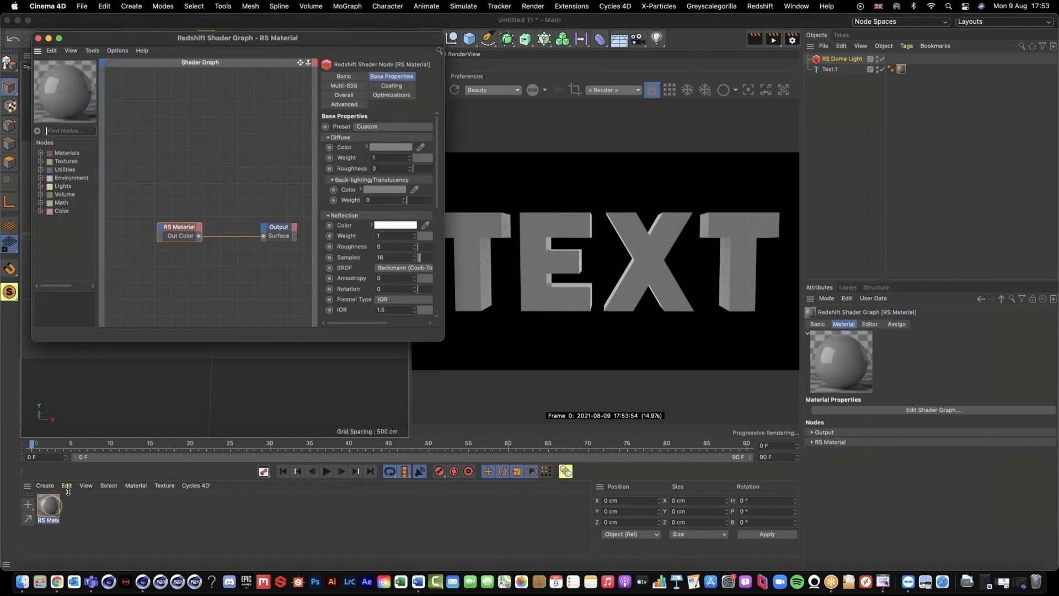
left_click_drag(267, 37, 282, 234)
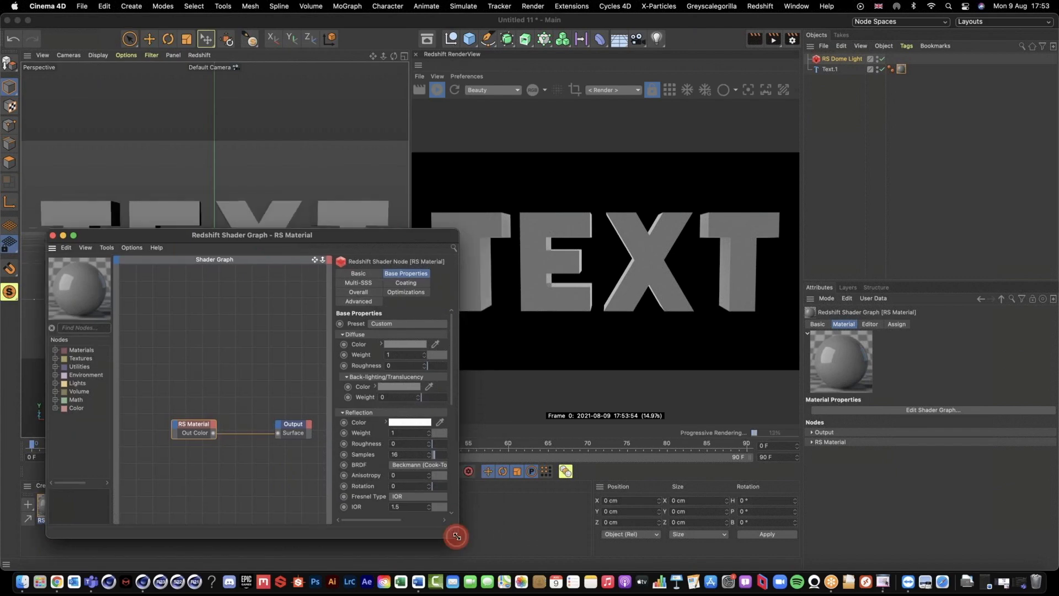
left_click_drag(457, 535, 950, 491)
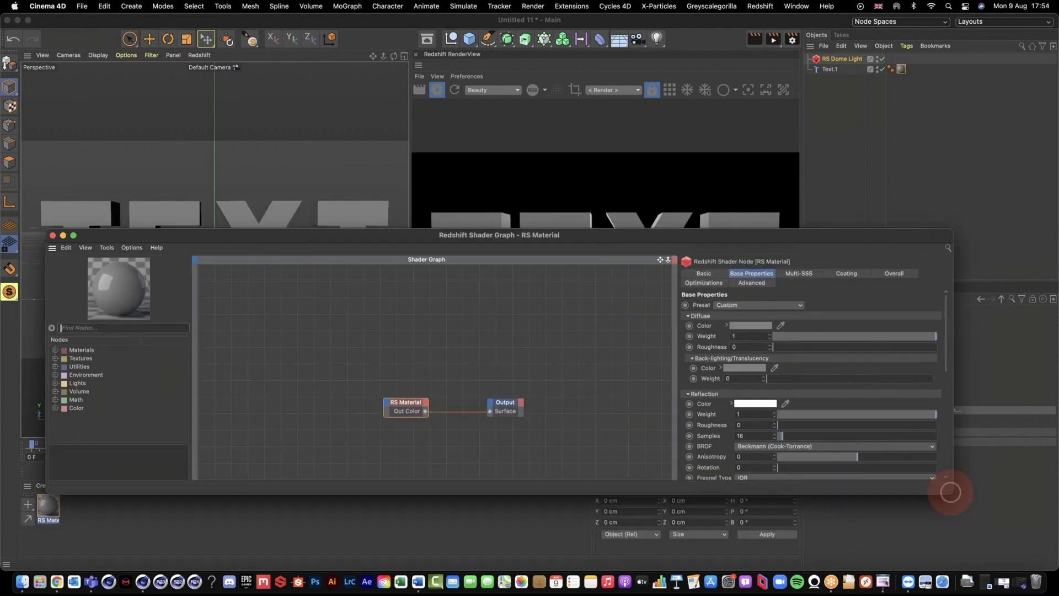
left_click_drag(568, 236, 546, 340)
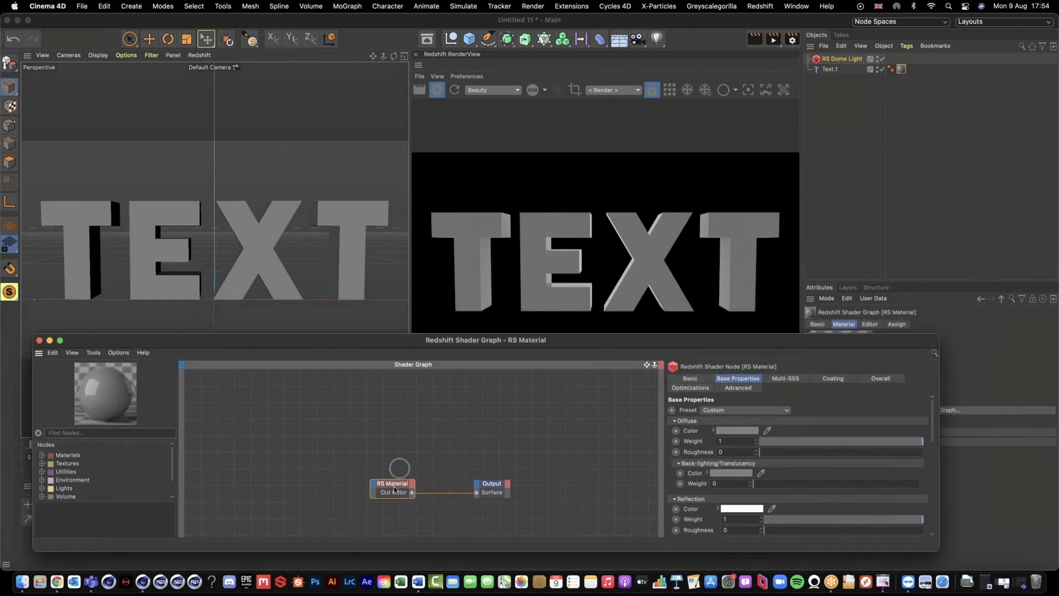
- Reposition the RS Material node in the graph and set its preset to Copper
left_click_drag(394, 489, 387, 486)
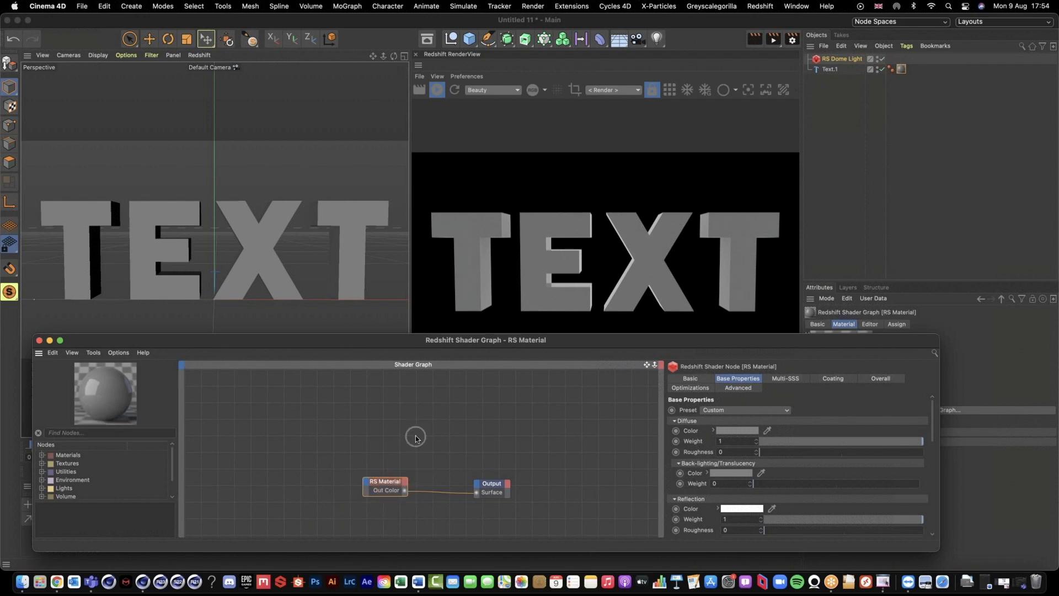
left_click_drag(396, 486, 384, 479)
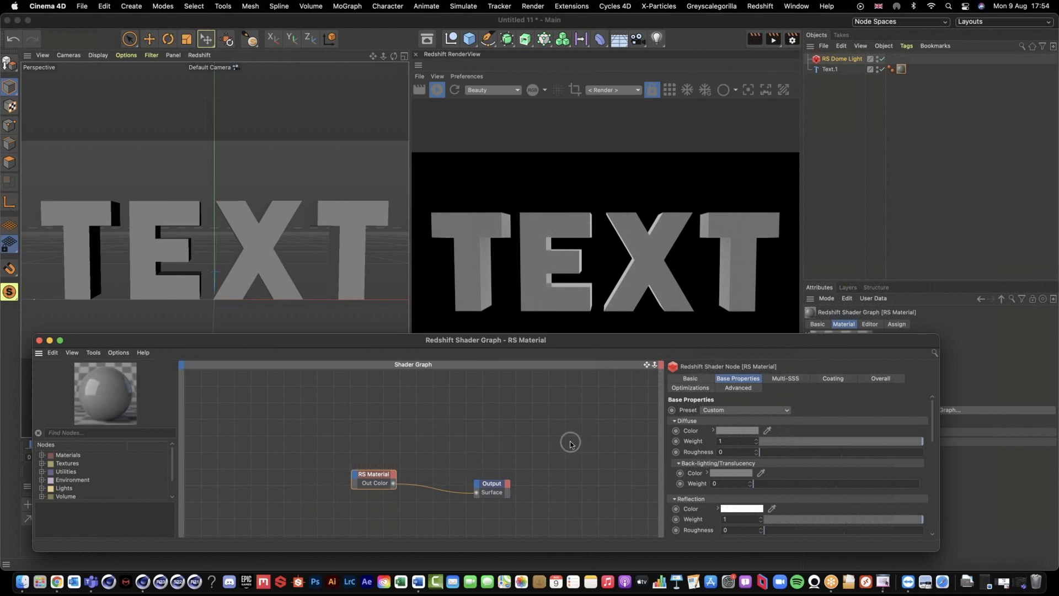
left_click(397, 465)
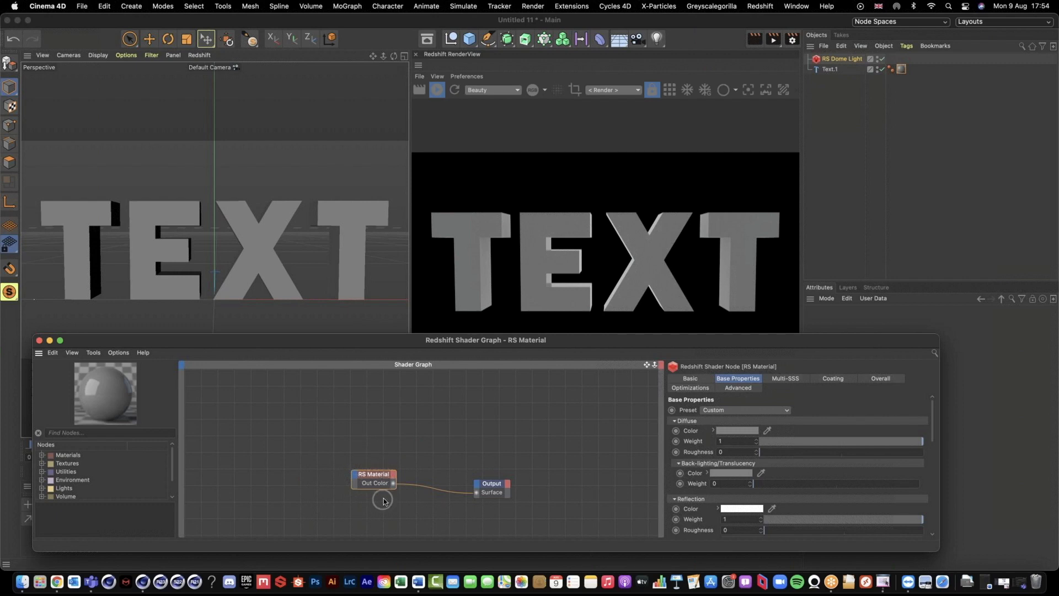
left_click(717, 410)
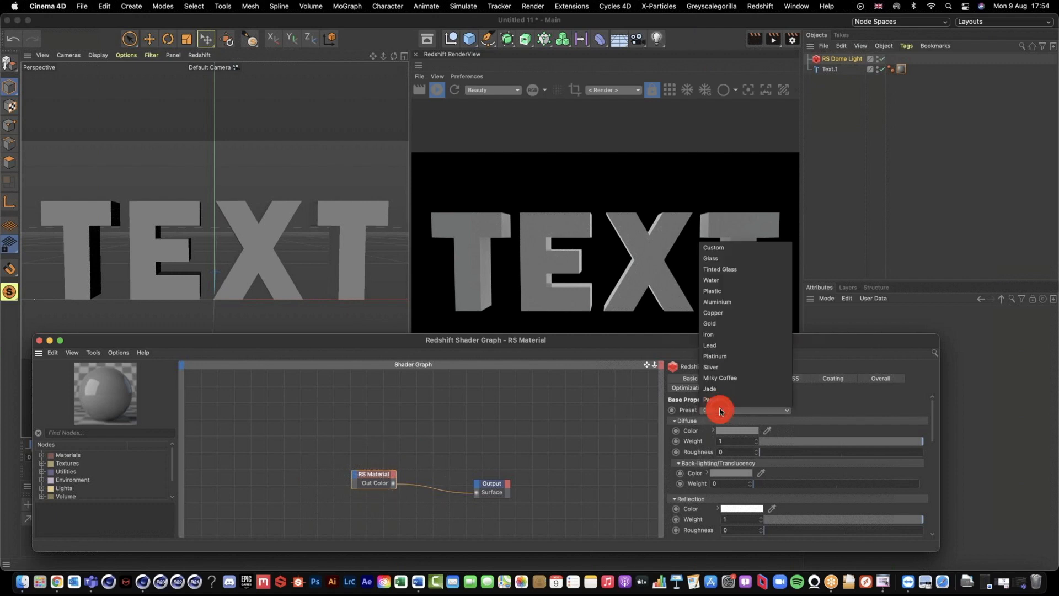
left_click(734, 312)
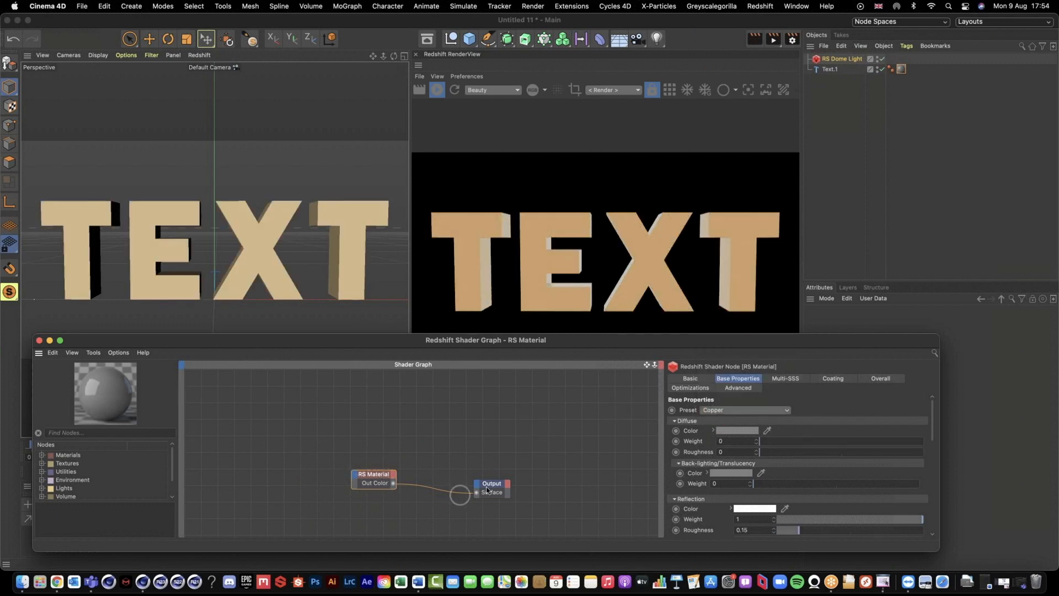
- Spread the RS Material and Output nodes further apart in the shader graph
left_click_drag(486, 487, 503, 474)
left_click_drag(372, 477, 345, 426)
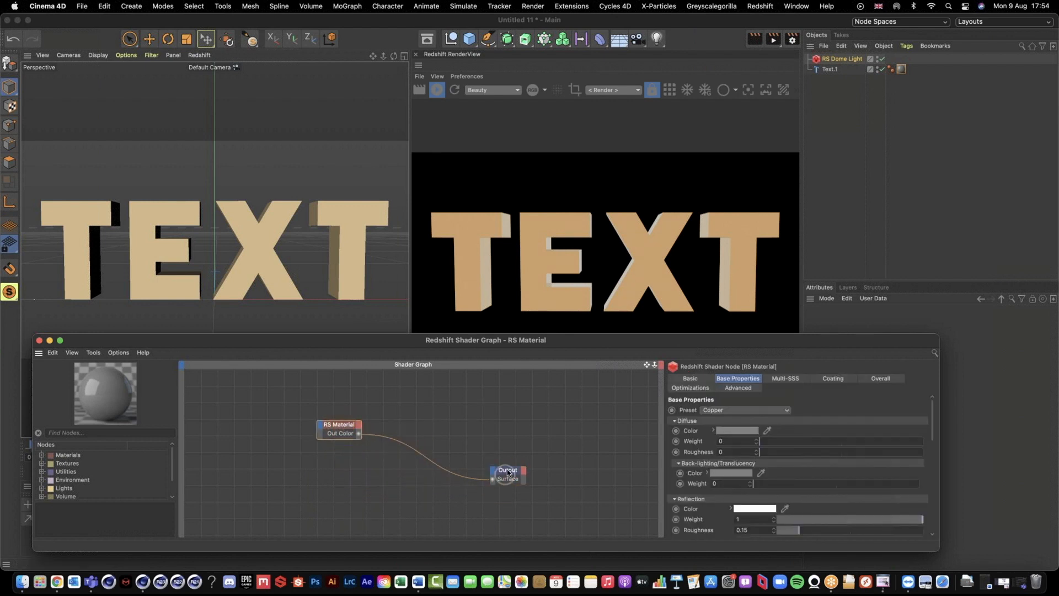
left_click_drag(505, 473, 515, 432)
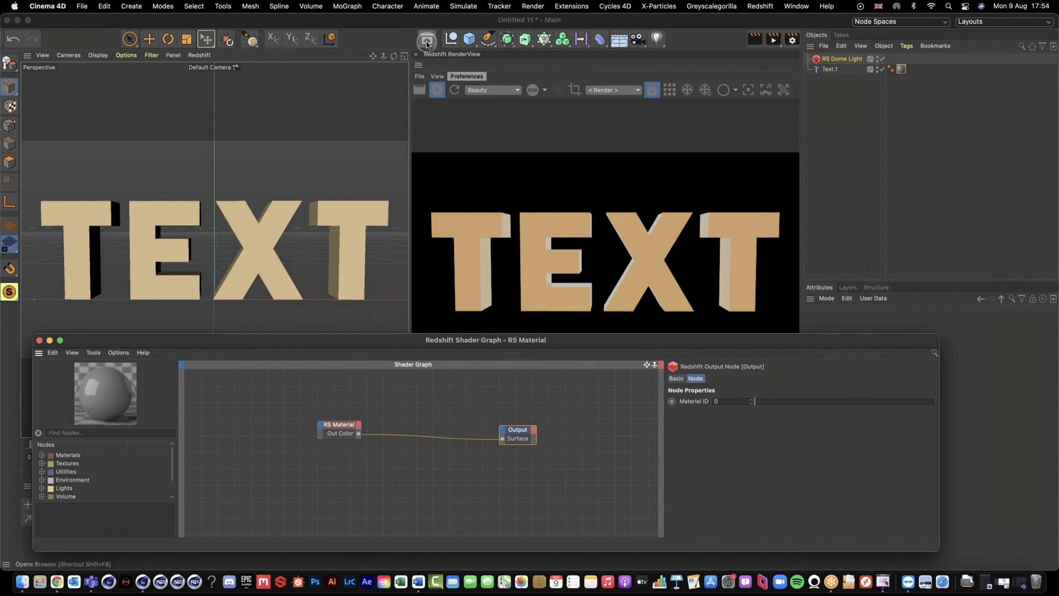
- Add a second Material node below the copper one, using the Iron preset, and connect it to the Output's Surface
left_click(109, 433)
type("mat")
left_click_drag(75, 480, 345, 462)
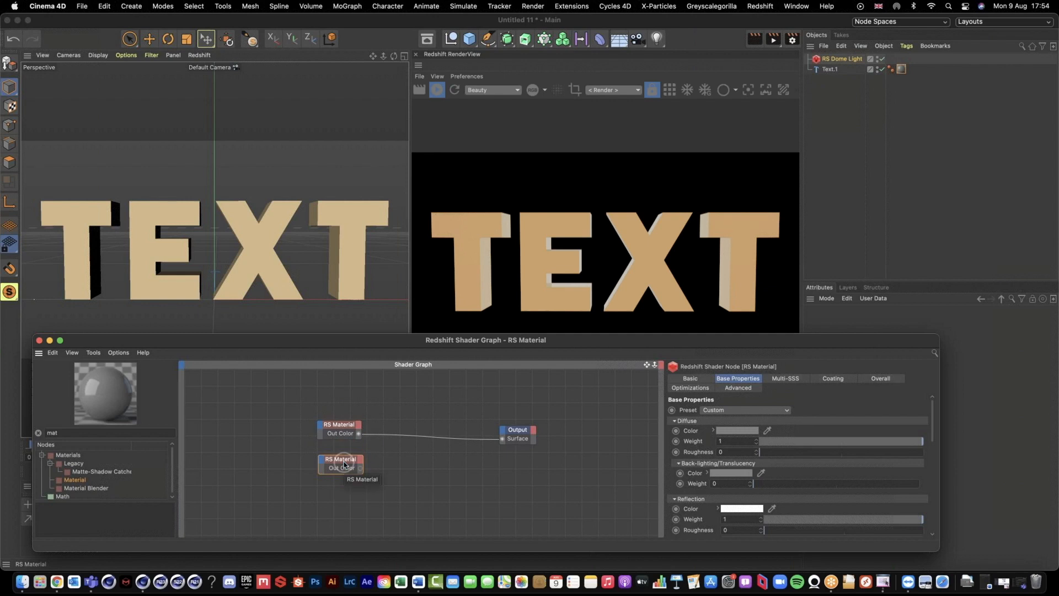
left_click(733, 412)
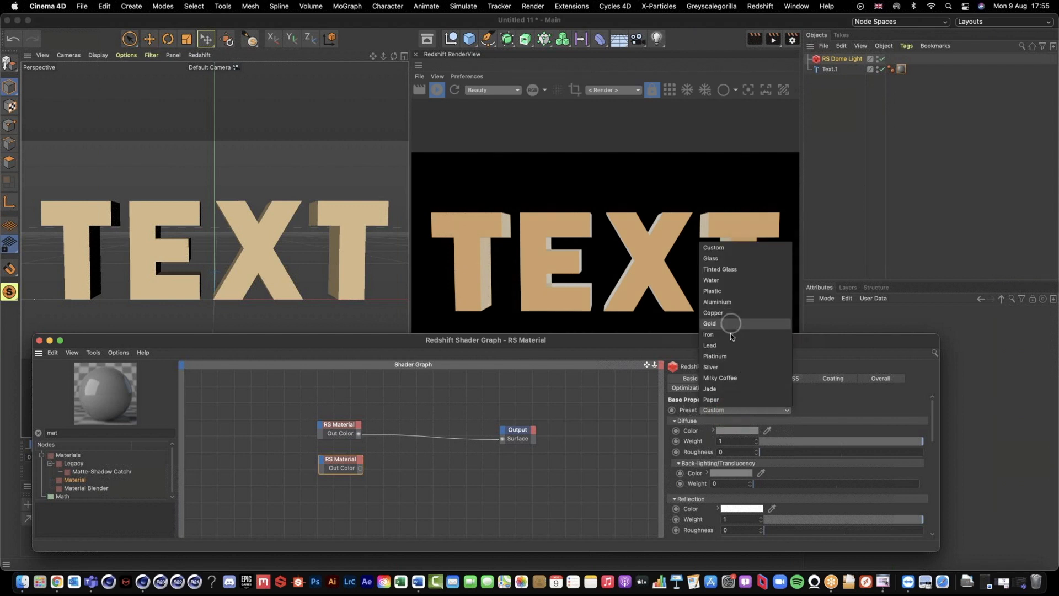
left_click(731, 334)
left_click_drag(365, 472, 502, 439)
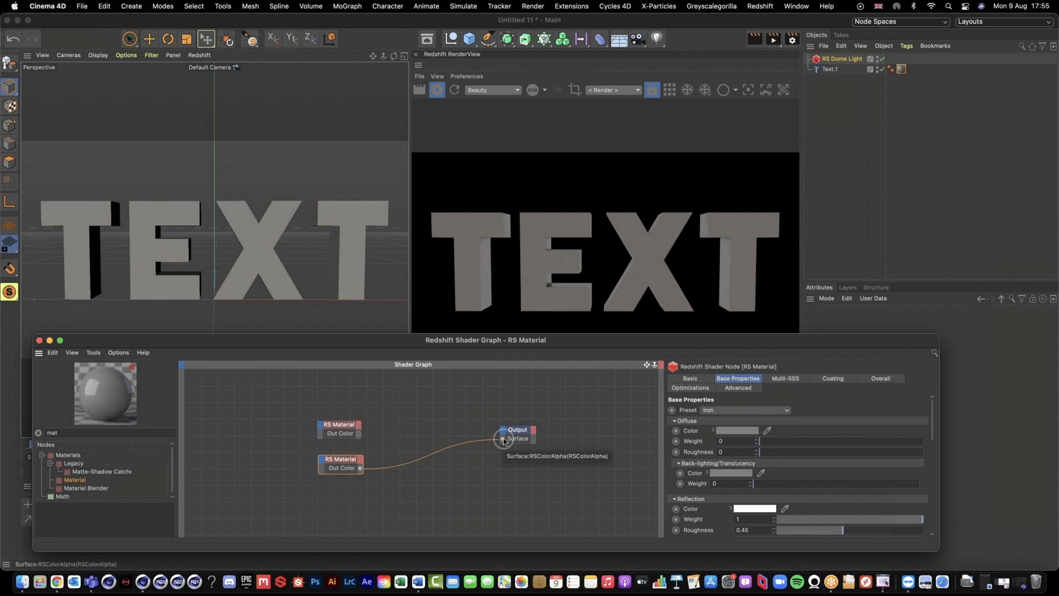
- Stop the live render and add the last row's black-and-white scratch image from the asset browser to the shader graph as a texture node
left_click(438, 90)
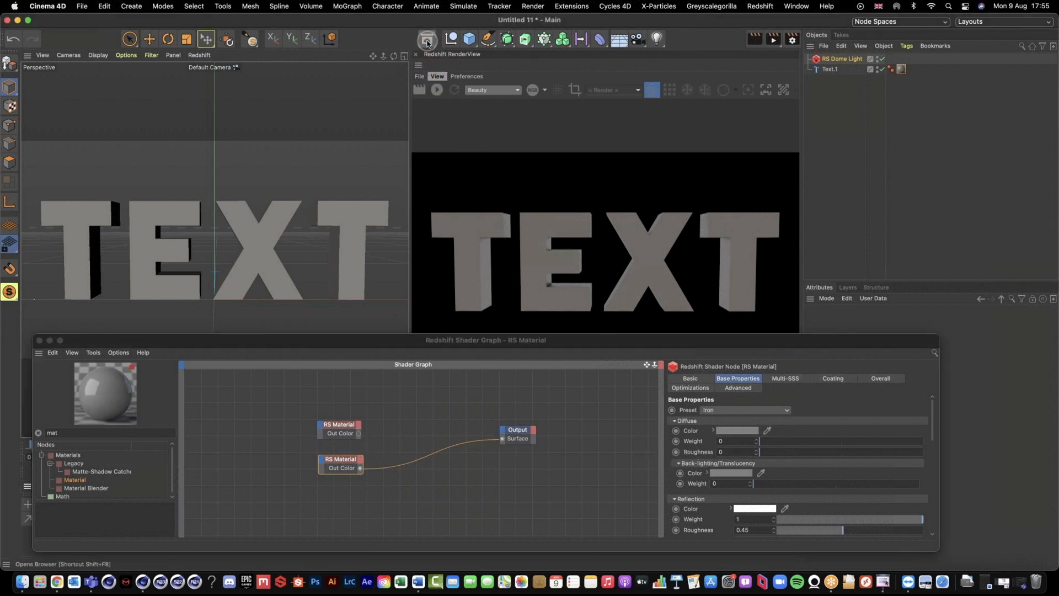
left_click(428, 40)
left_click(581, 343)
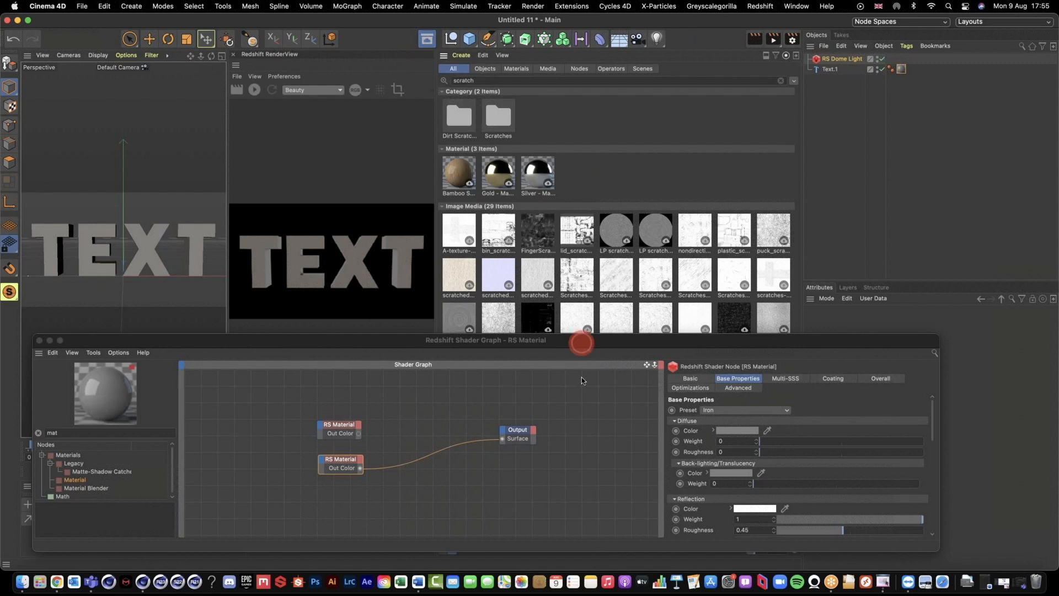
left_click_drag(582, 380, 581, 427)
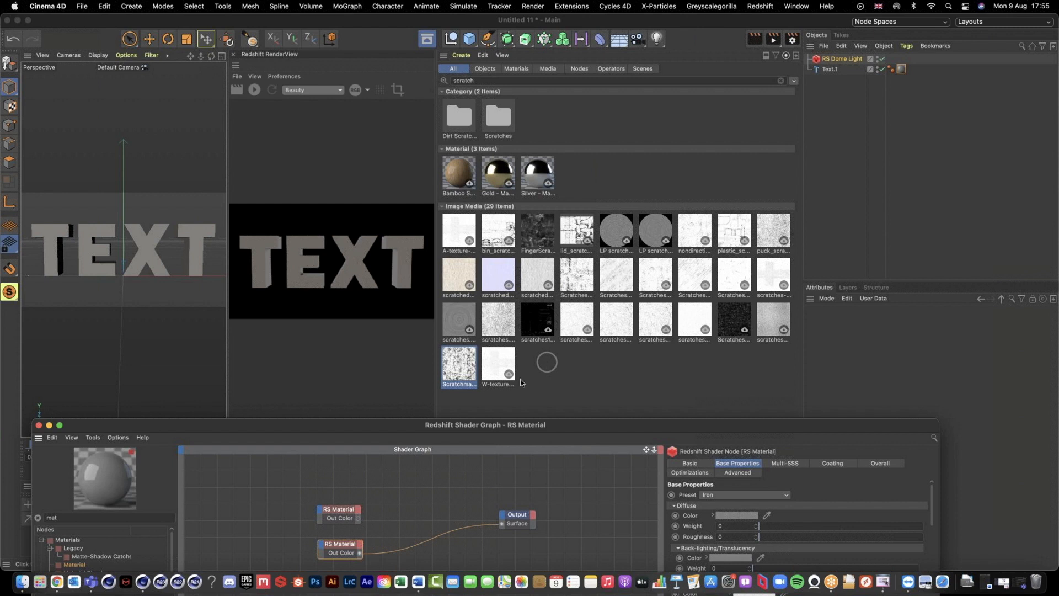
left_click_drag(530, 425, 525, 391)
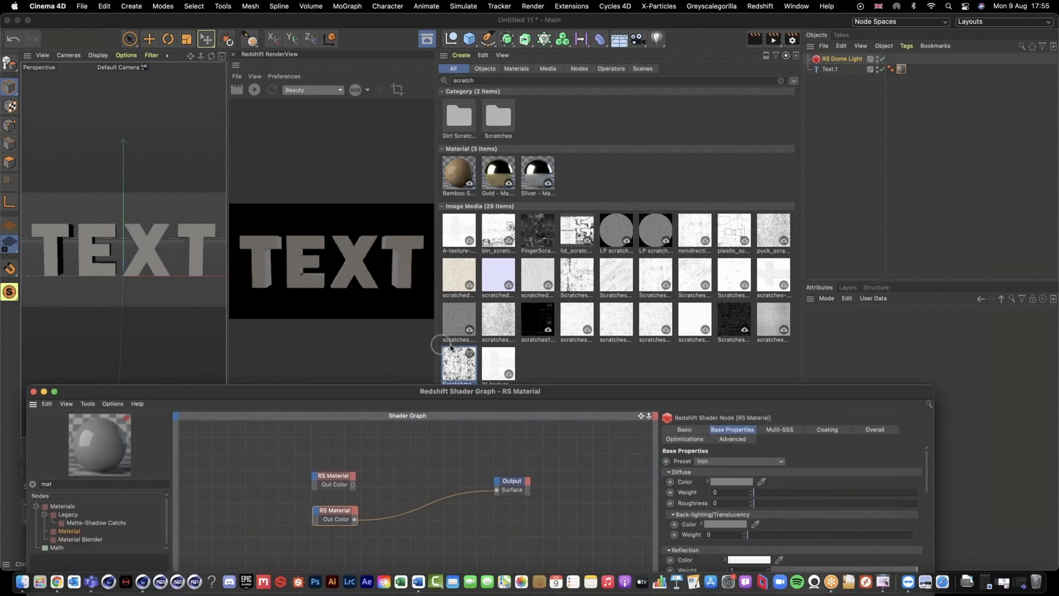
left_click_drag(458, 365, 334, 550)
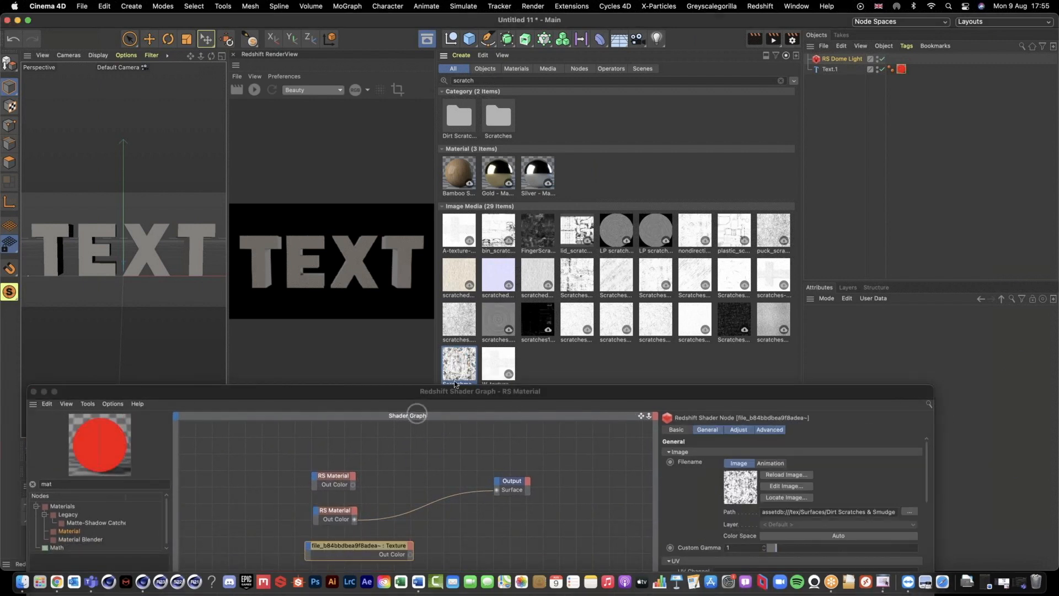
left_click_drag(458, 391, 477, 356)
- Restart the live render with the asset browser closed and connect the copper material to the Output's Surface
left_click(427, 38)
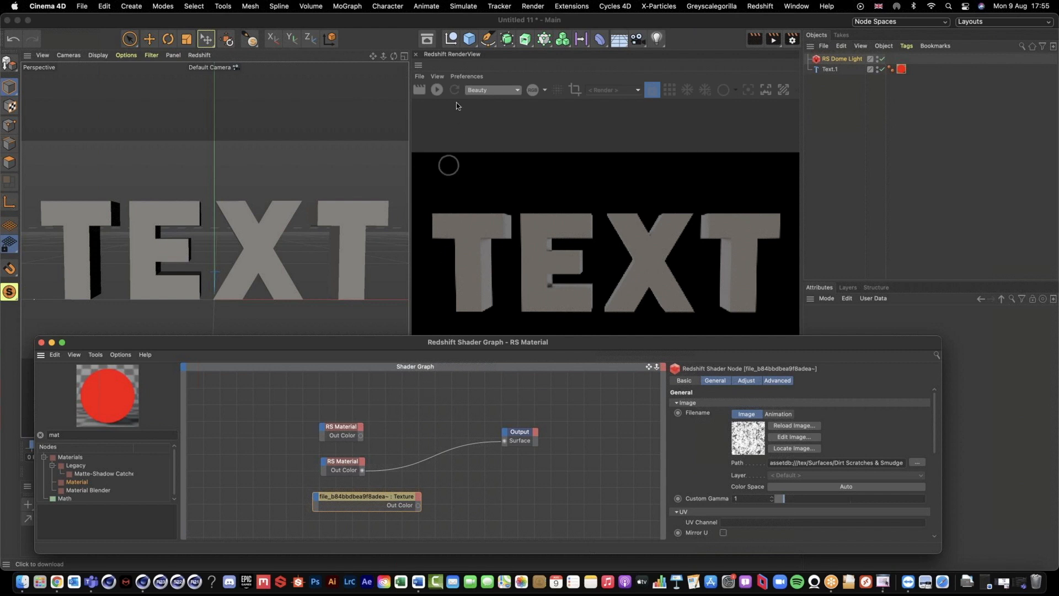
left_click(436, 91)
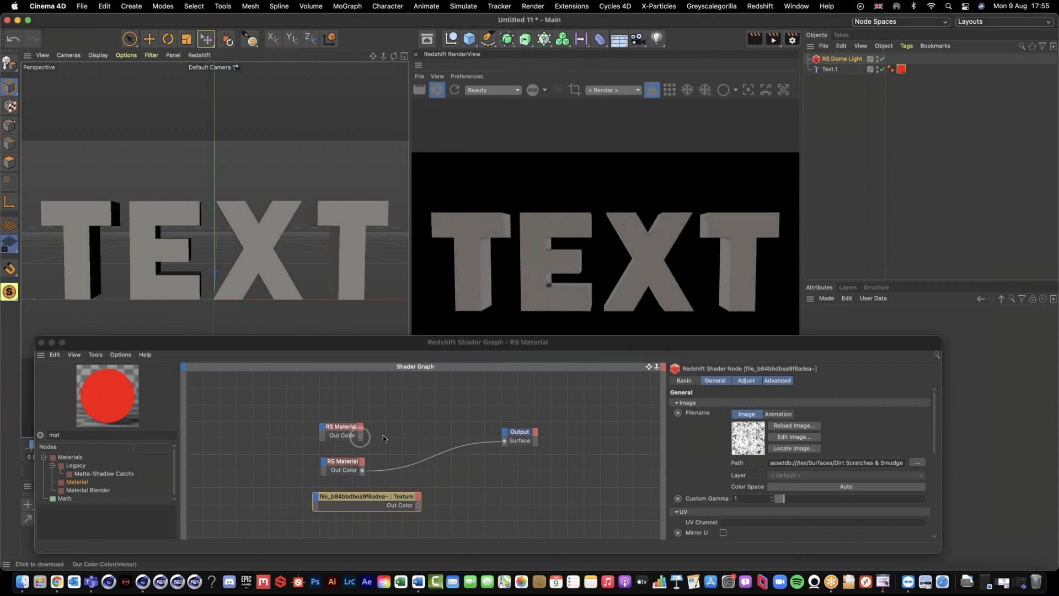
left_click_drag(361, 438, 503, 444)
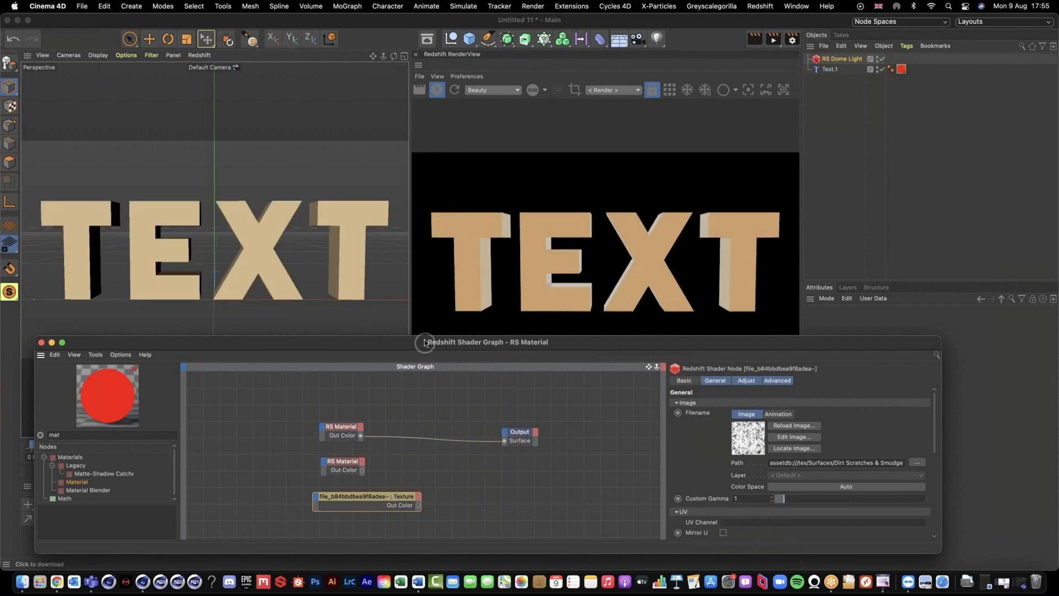
- Shift the scratch texture node aside and add a Material Blender node between the copper material and the Output
left_click_drag(426, 333, 425, 319)
left_click_drag(392, 487, 325, 489)
left_click(85, 477)
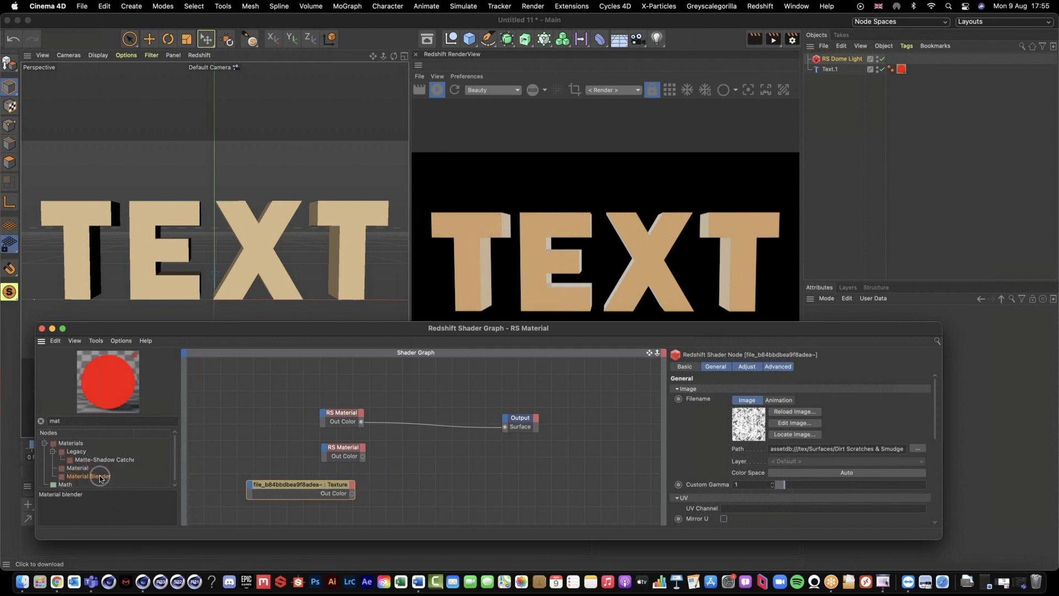
left_click_drag(101, 477, 434, 415)
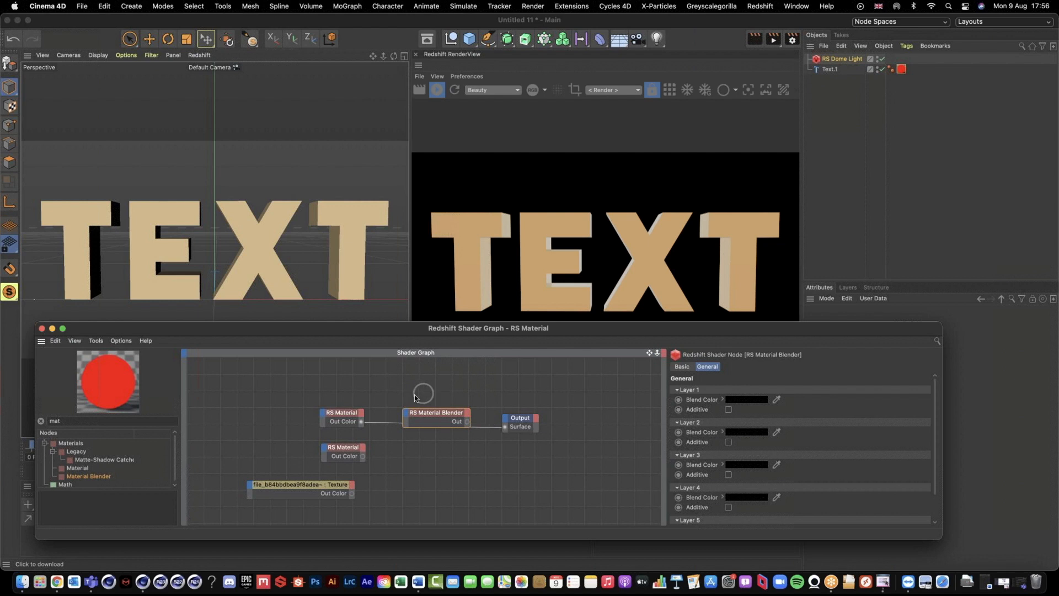
- Wire the Material Blender to the Output, with copper as its Base Color and iron as its Layer Color 1
left_click_drag(365, 424, 406, 414)
left_click(488, 421)
left_click_drag(469, 422, 507, 429)
left_click_drag(406, 414, 406, 413)
mouse_move(427, 431)
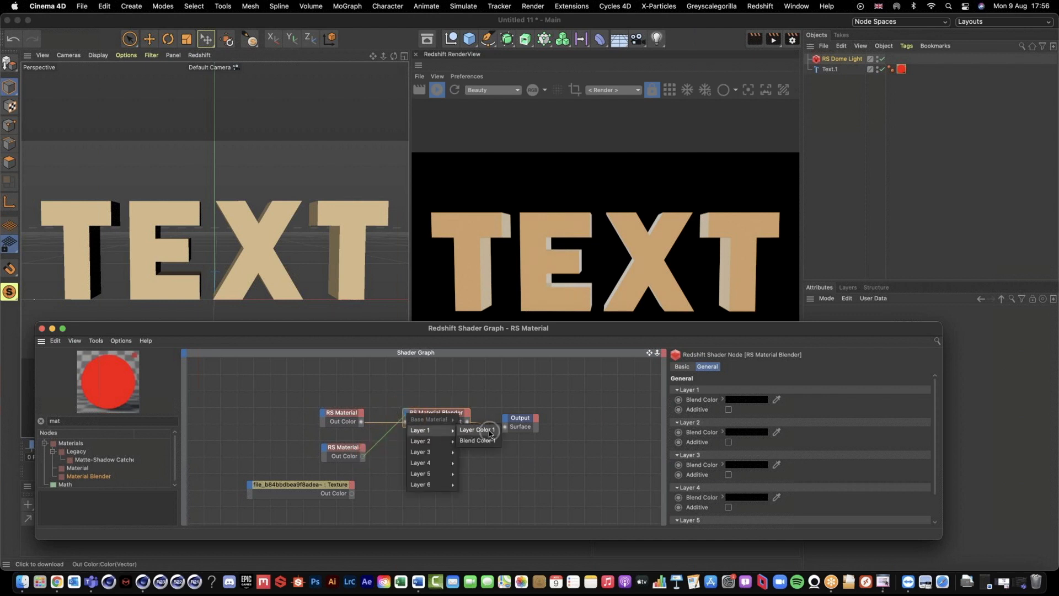
left_click(490, 433)
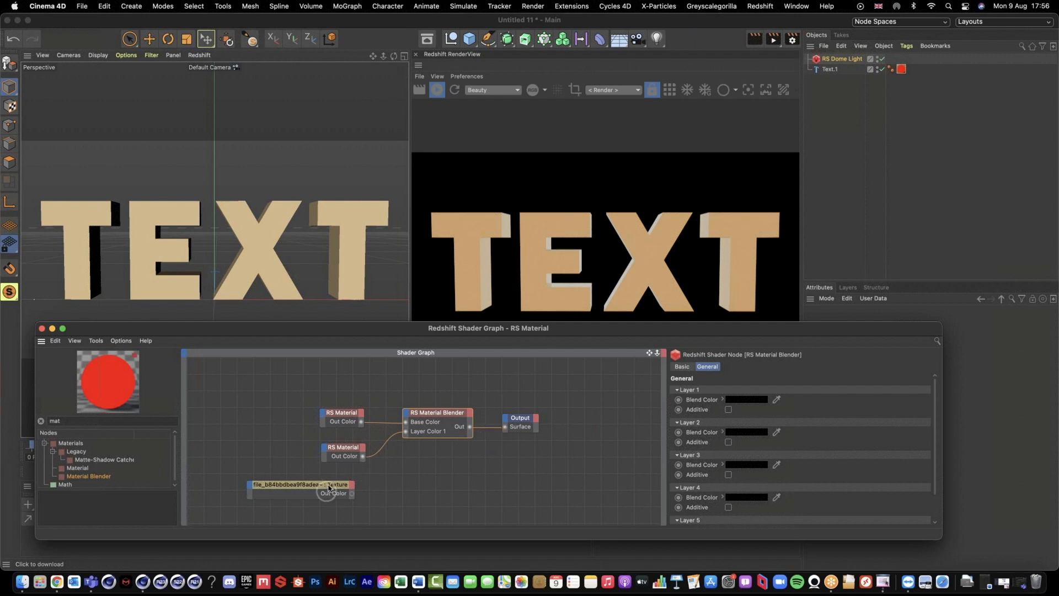
- Connect the scratch texture's Out Color to Blend Color 1 of the Material Blender
left_click_drag(329, 488, 320, 486)
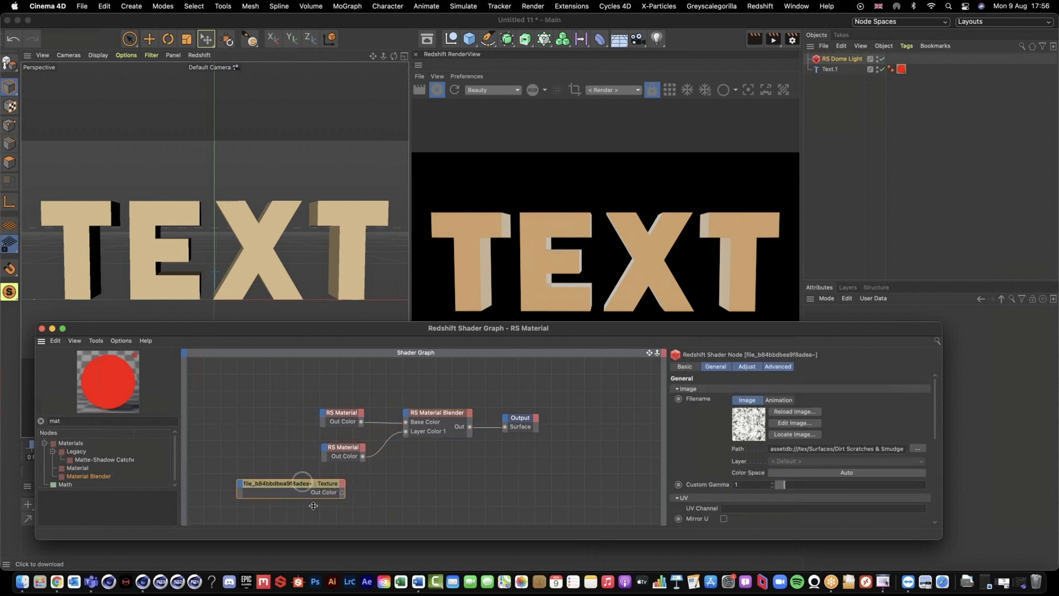
left_click_drag(342, 491, 407, 414)
mouse_move(446, 431)
left_click(485, 441)
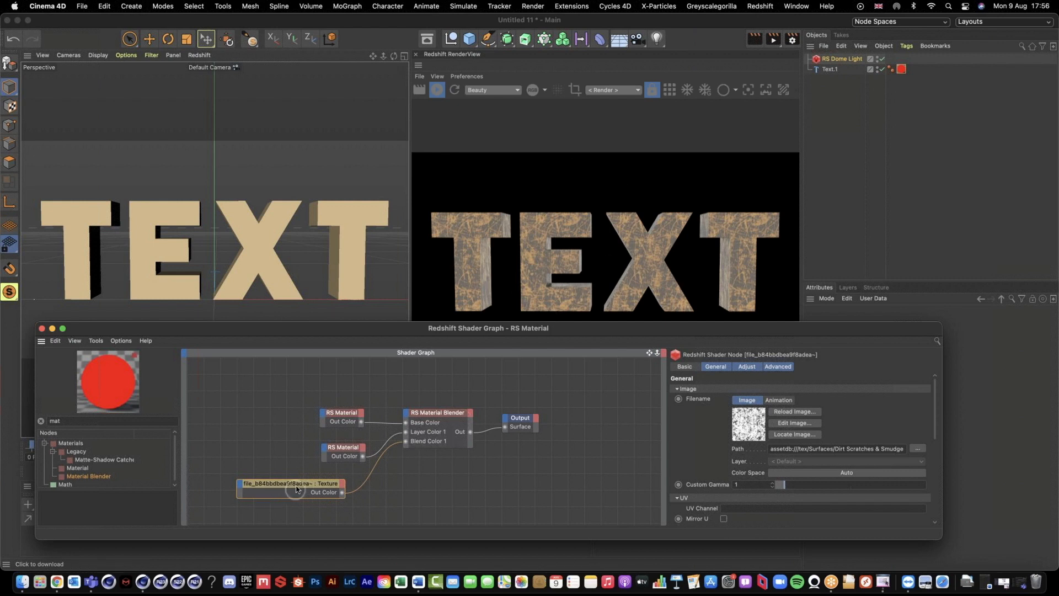
- Insert a Color Invert node between the scratch texture and the blender's Blend Color 1, and inspect the letters up close
left_click_drag(260, 484, 207, 485)
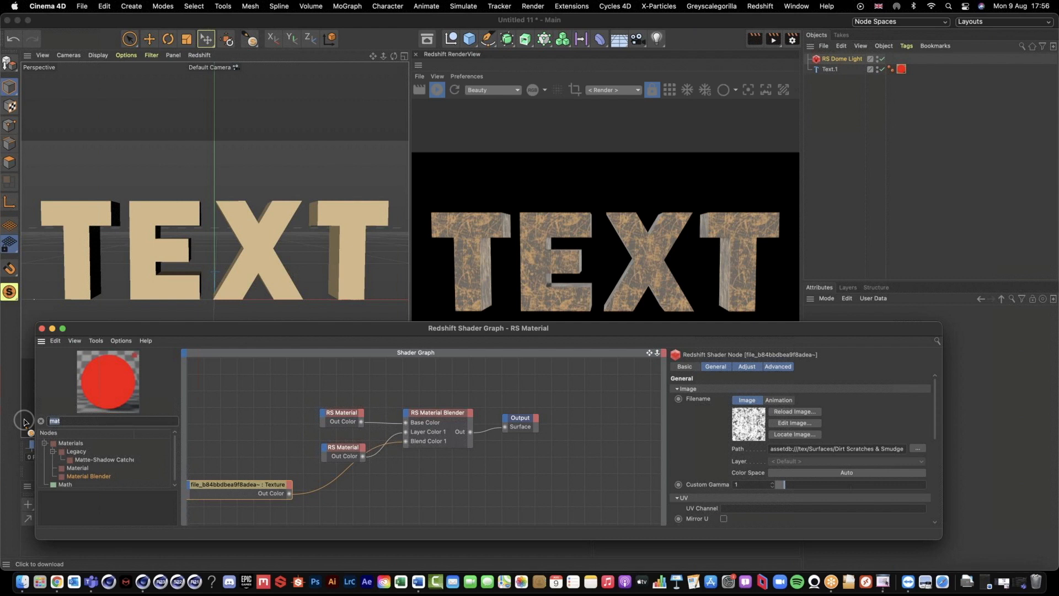
type("invert")
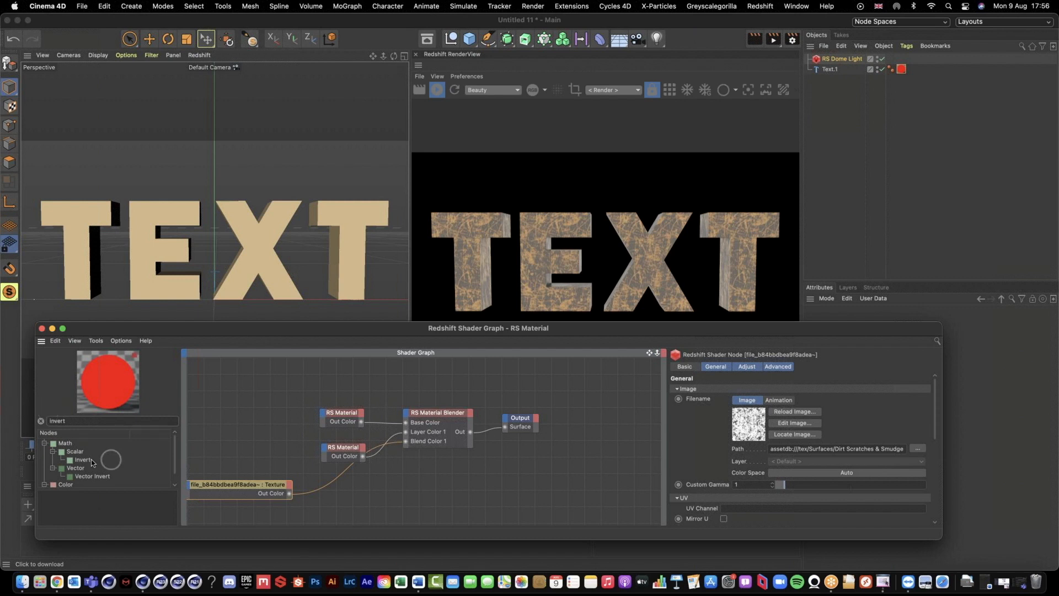
scroll(80, 474, "down", 1)
left_click_drag(89, 485, 406, 441)
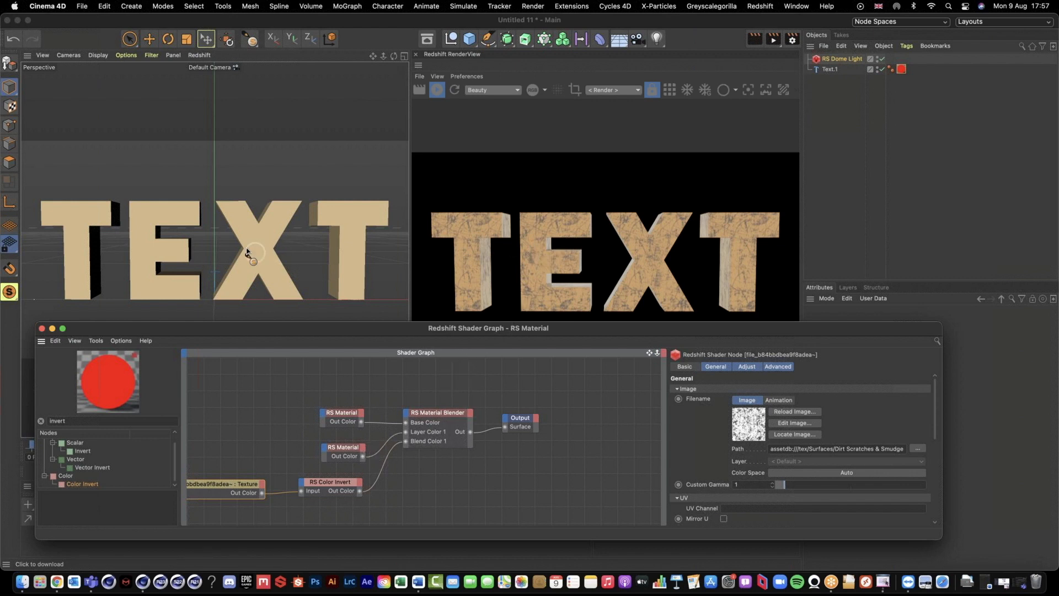
scroll(264, 239, "up", 5)
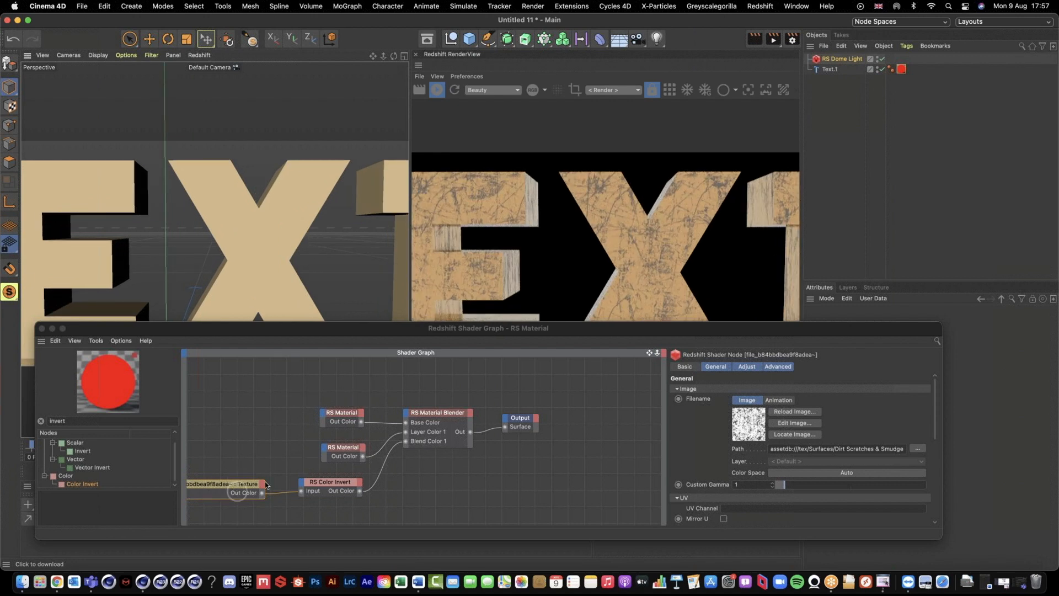
- Make room beside the Color Invert node and insert a Ramp node between it and the blender's Blend Color 1
left_click(317, 482, "shift")
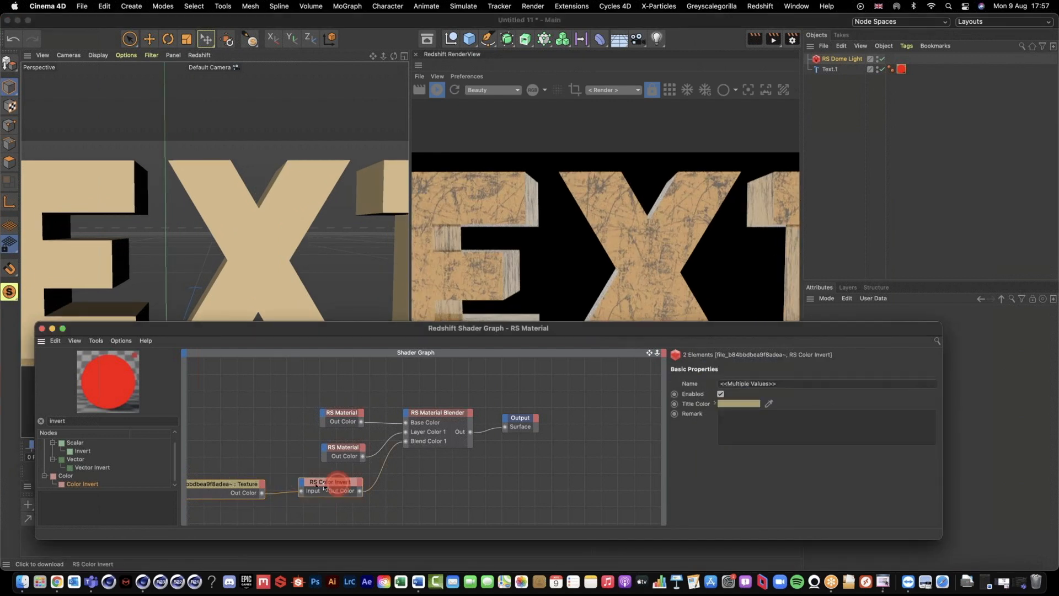
left_click_drag(318, 482, 278, 485)
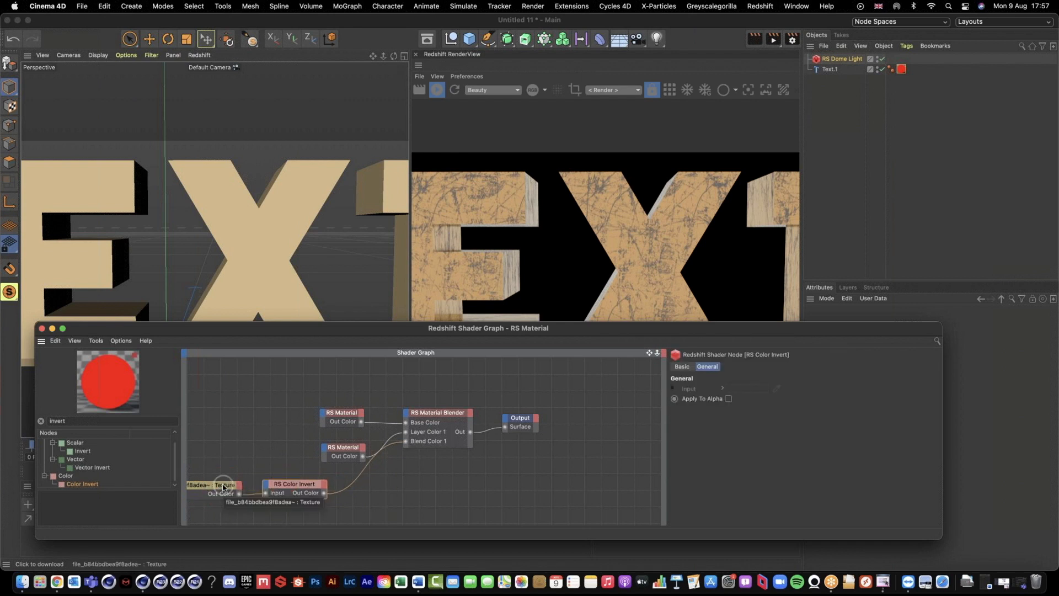
left_click(40, 420)
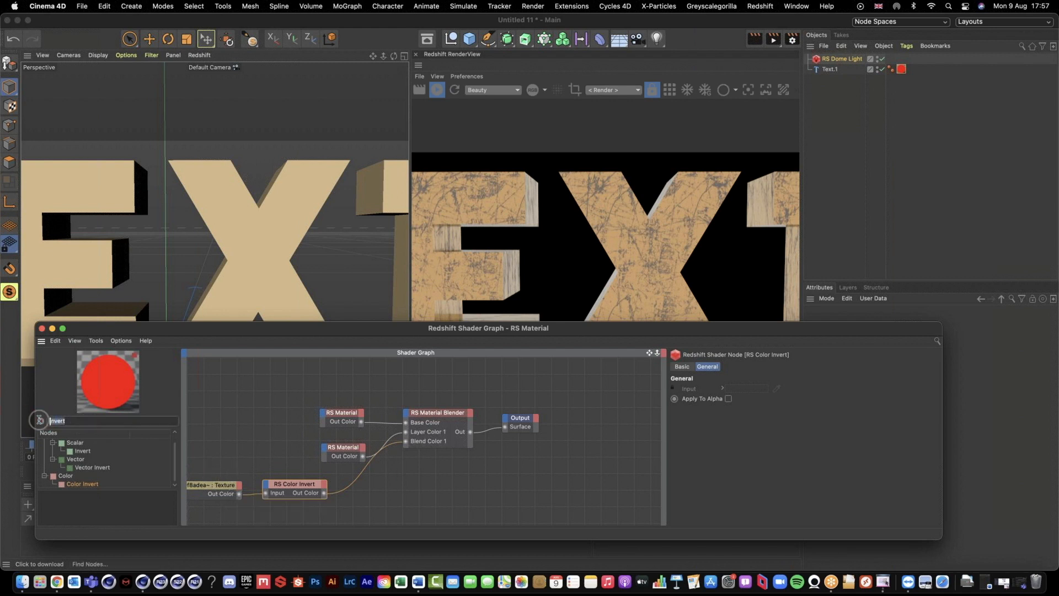
type("ramp")
left_click_drag(74, 452, 369, 486)
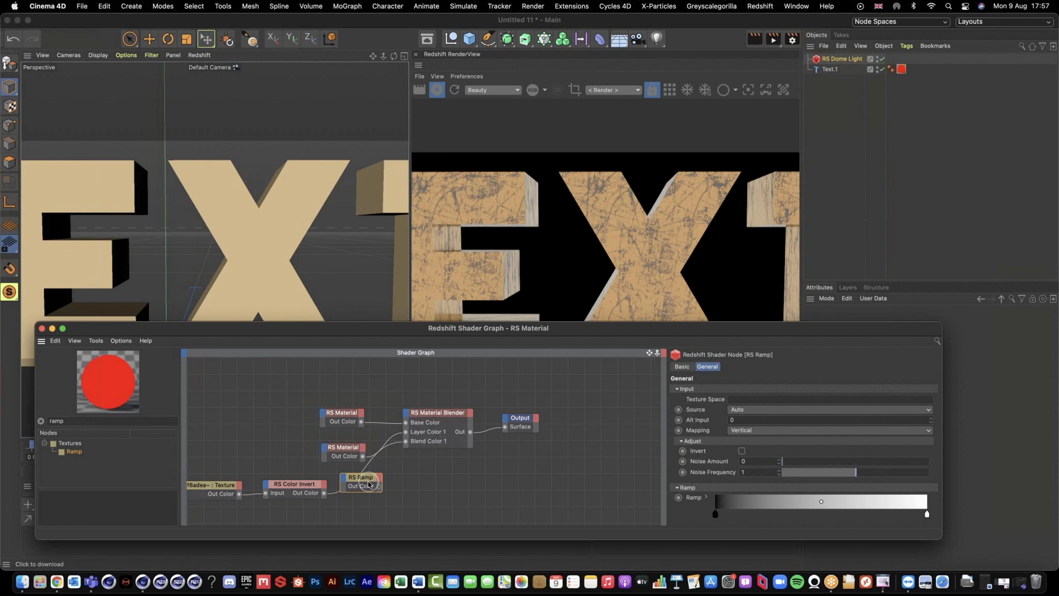
left_click_drag(344, 448, 324, 437)
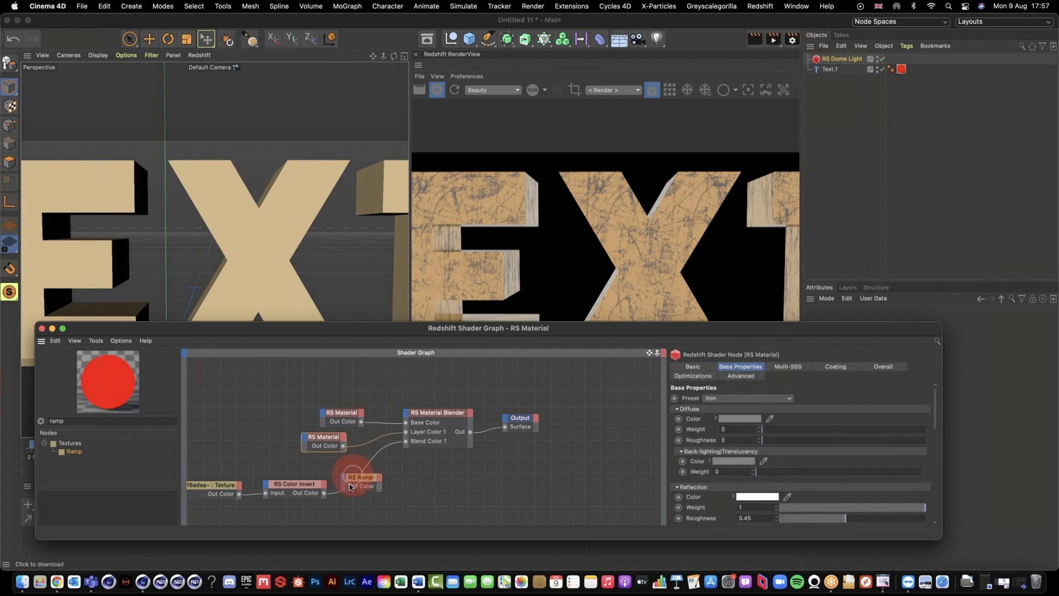
left_click_drag(324, 493, 406, 442)
- Test the Ramp's black knot and return it to the start, move the white knot to about 65%, and inspect the letters' sides
left_click_drag(794, 332, 773, 317)
left_click_drag(914, 402, 904, 475)
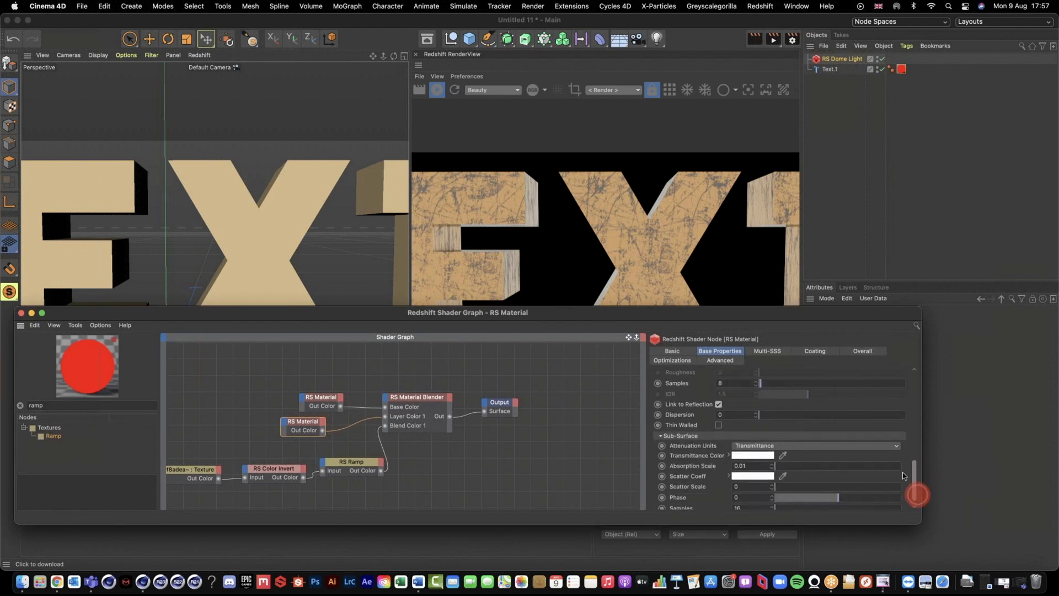
left_click(346, 464)
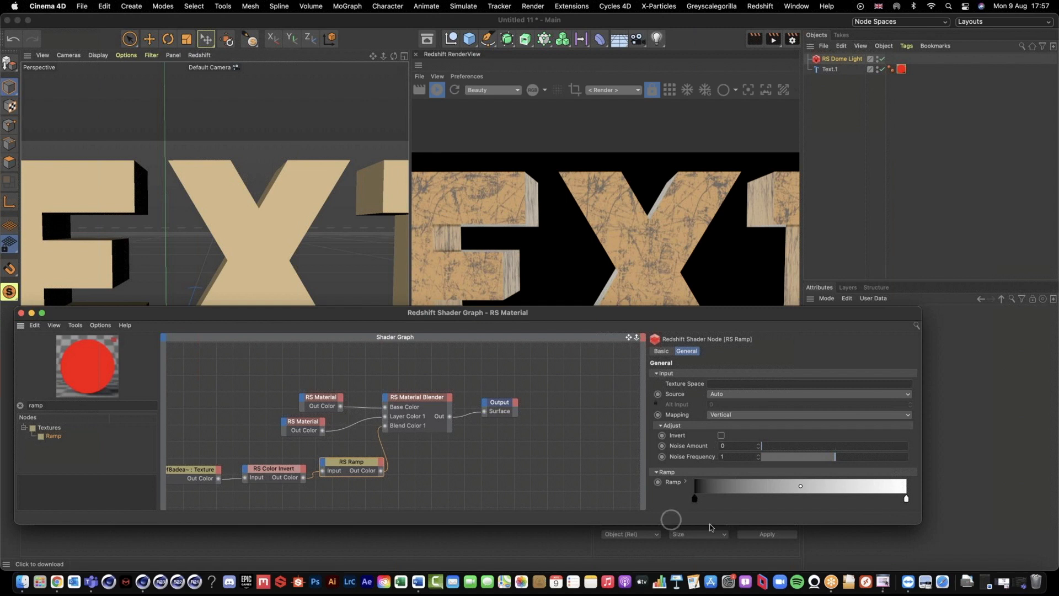
left_click_drag(695, 498, 856, 498)
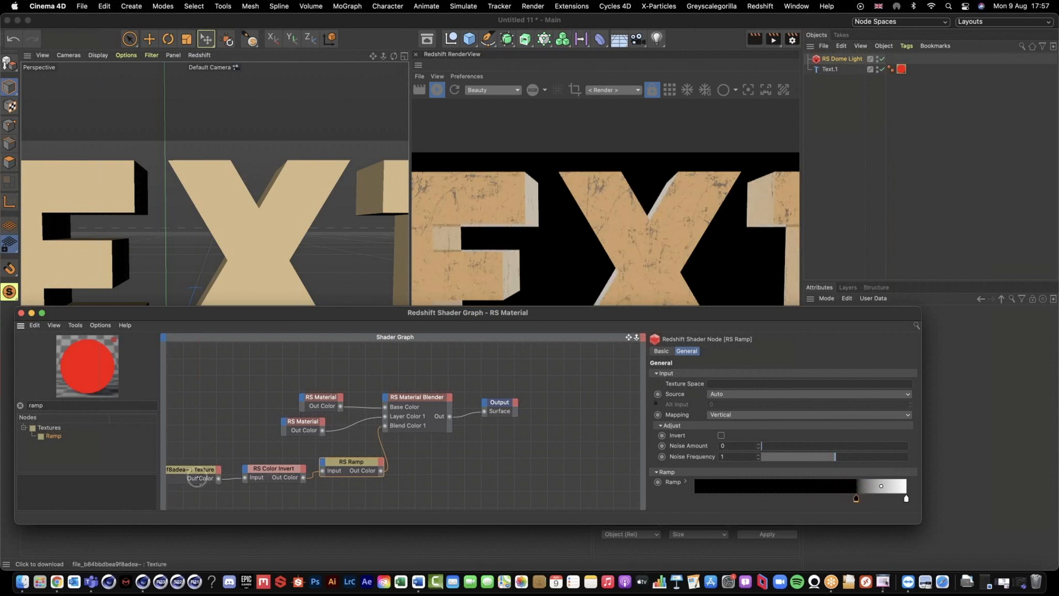
left_click_drag(857, 498, 633, 495)
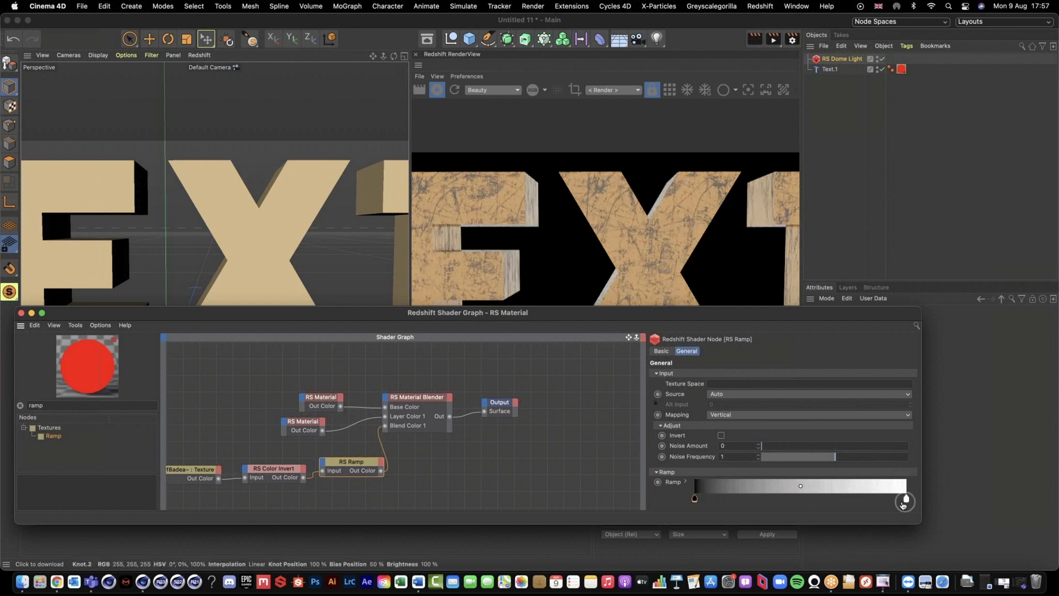
left_click_drag(906, 498, 834, 501)
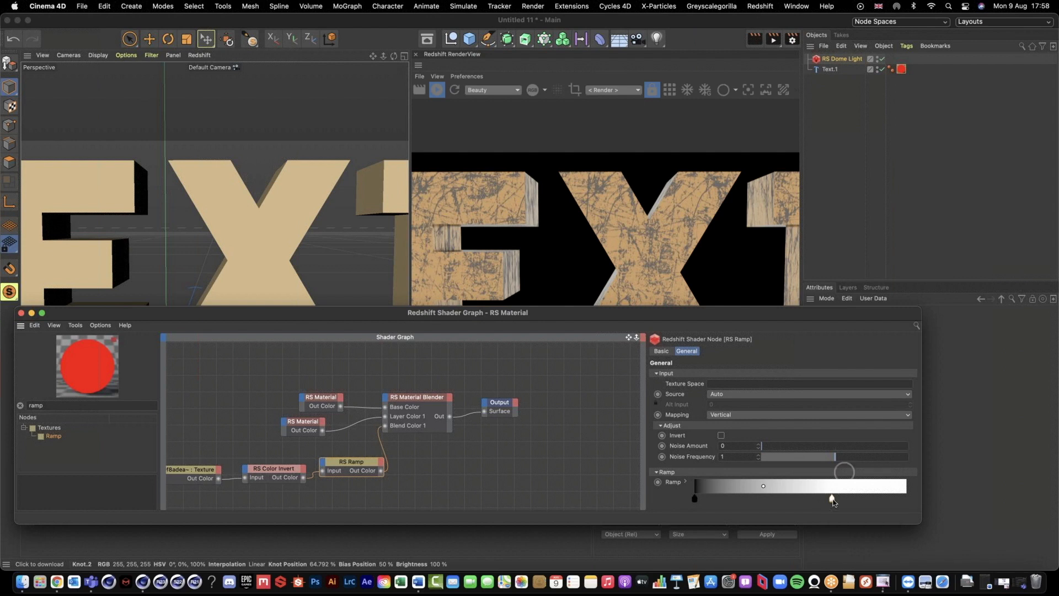
left_click_drag(545, 318, 585, 342)
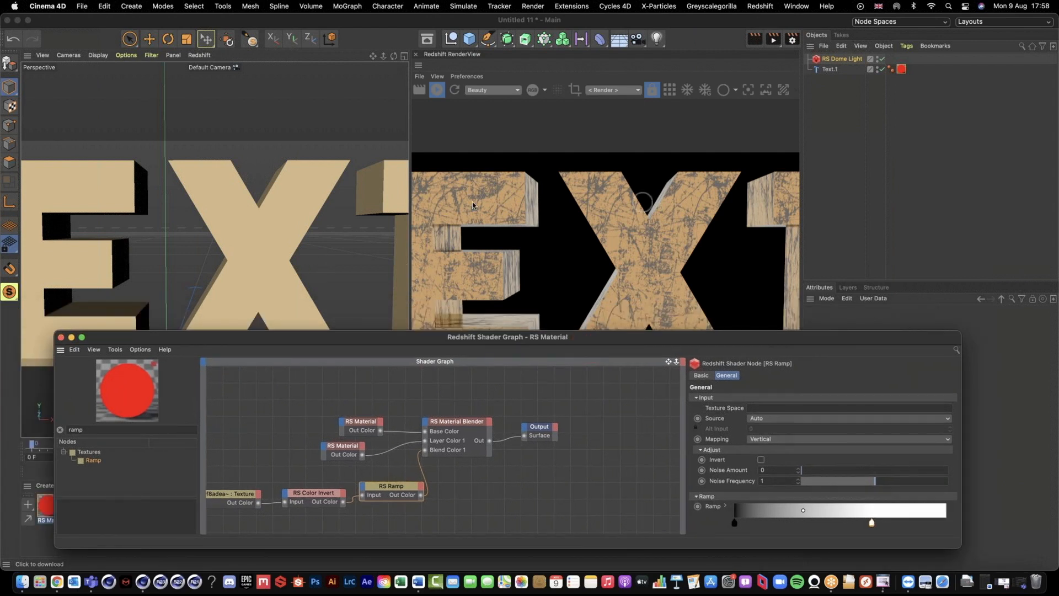
left_click(254, 245)
left_click_drag(254, 246, 160, 187, "alt")
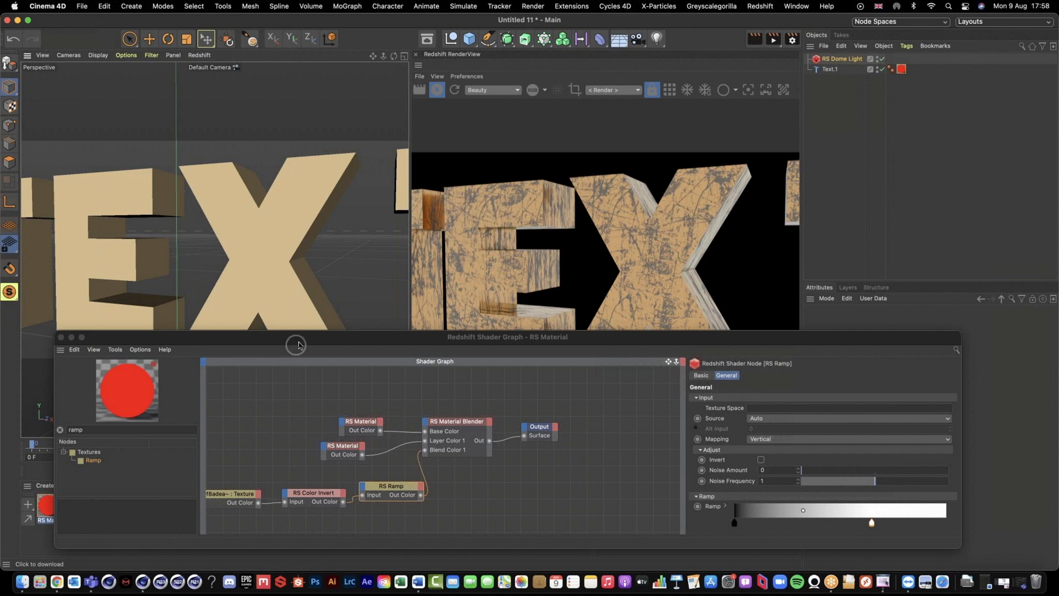
- Shift every node after the scratch texture aside and add a TriPlanar node in the gap before the Color Invert
mouse_move(299, 344)
left_mouse_down()
mouse_move(286, 308)
mouse_move(307, 342)
left_mouse_up()
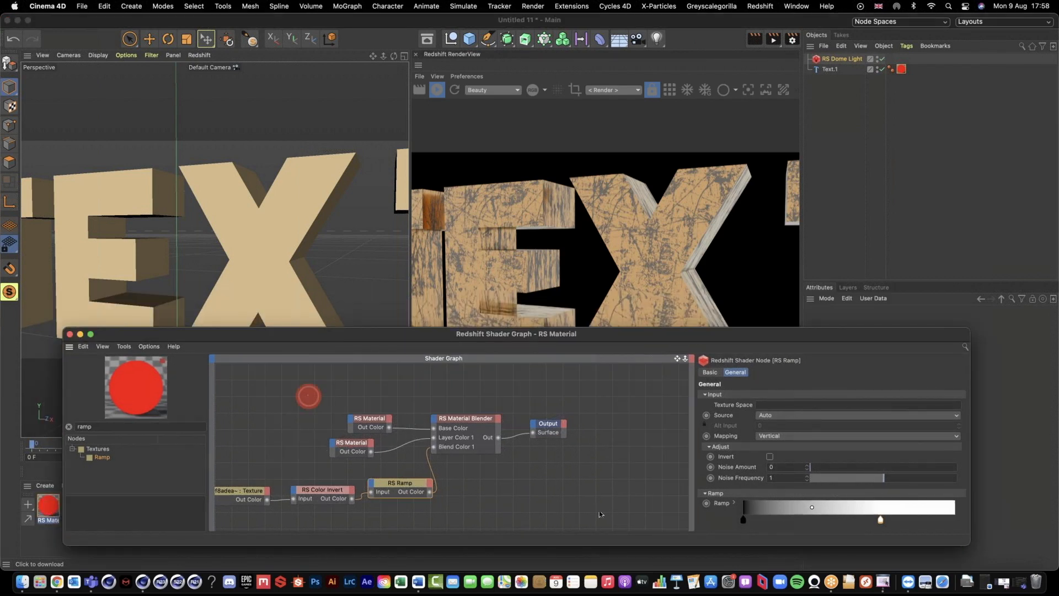
left_click_drag(308, 396, 613, 508)
left_click_drag(472, 420, 556, 424)
left_click(115, 428)
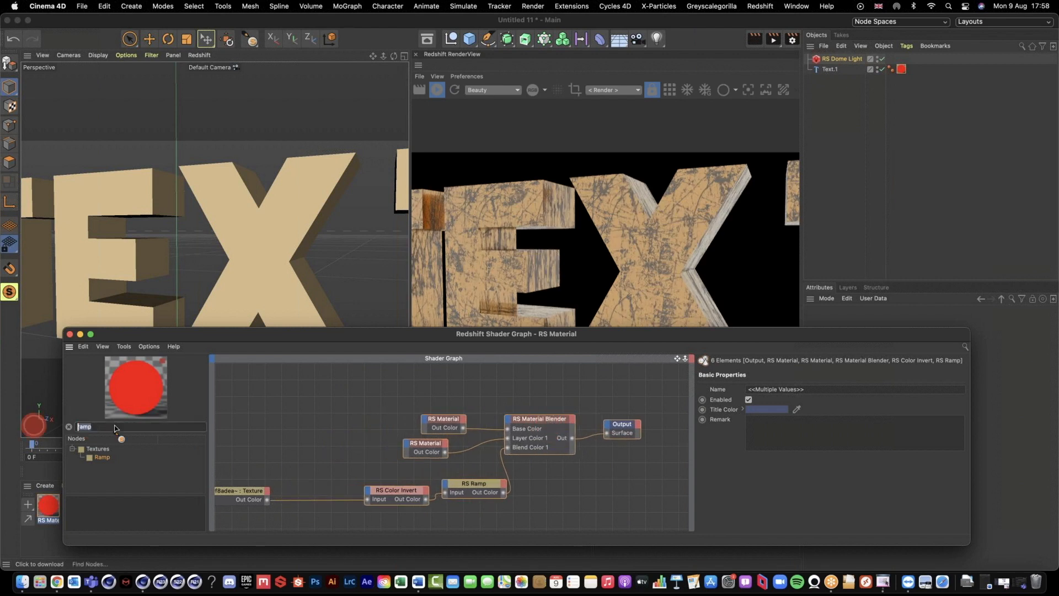
type("tri")
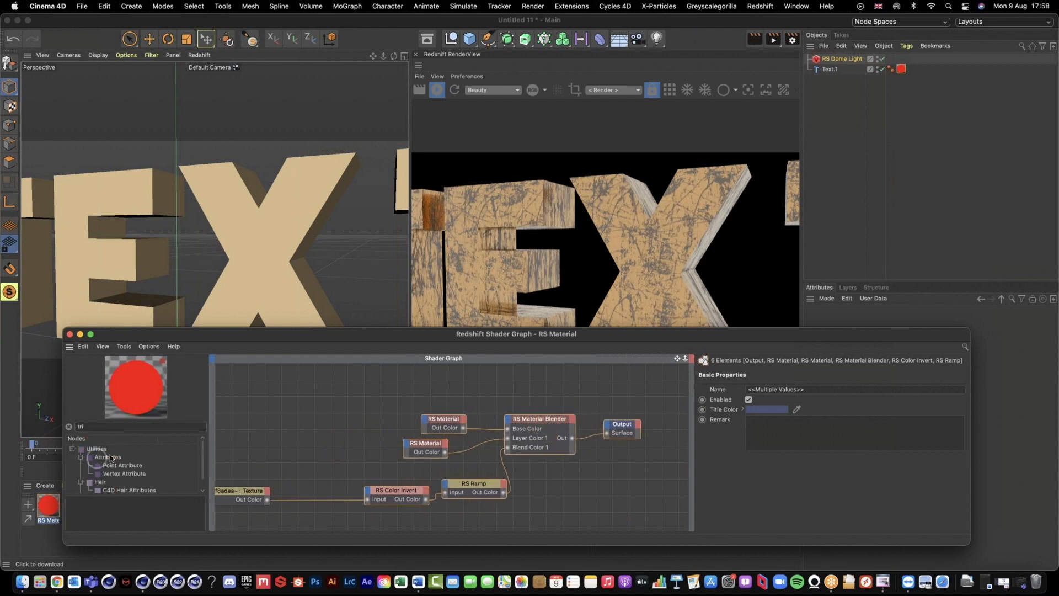
type("pl")
left_click_drag(114, 458, 315, 494)
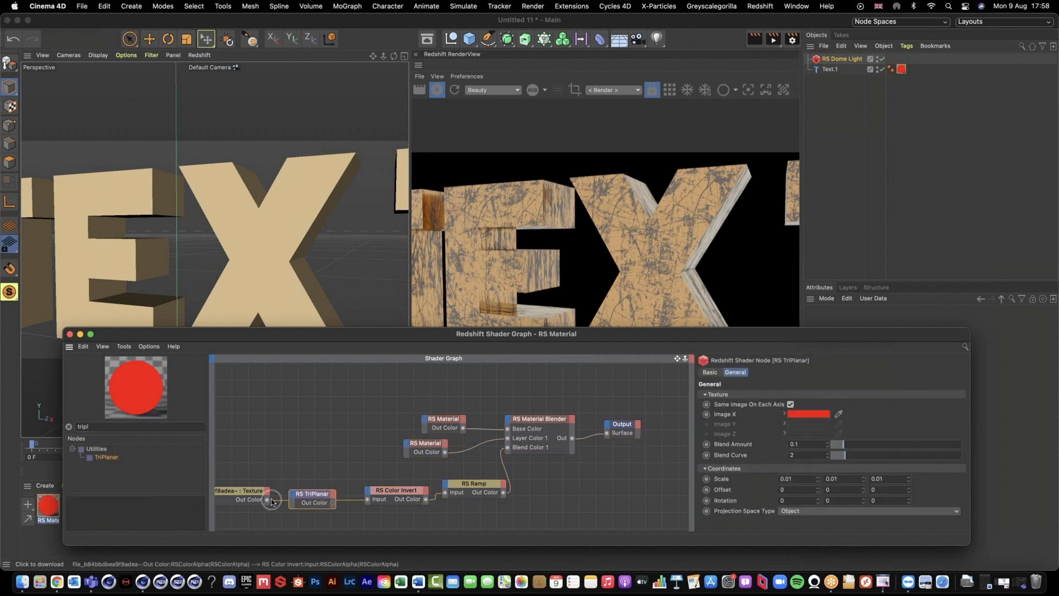
- Wire the scratch texture into the TriPlanar's Image X and the TriPlanar's Out Color into the Color Invert's Input, and check the letters' sides
left_click(252, 499)
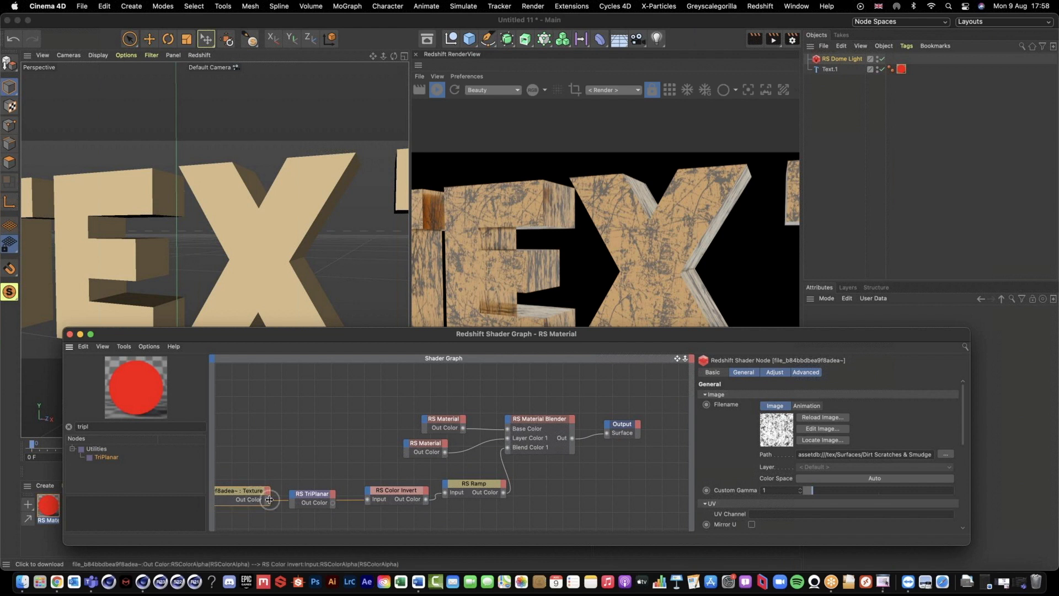
left_click_drag(267, 500, 295, 496)
mouse_move(320, 511)
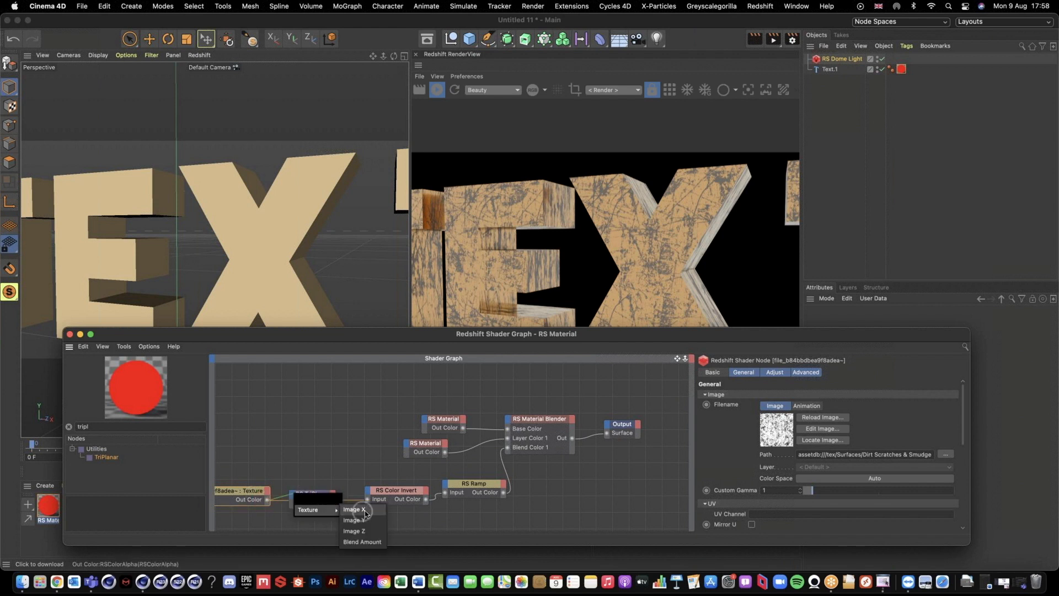
left_click(367, 510)
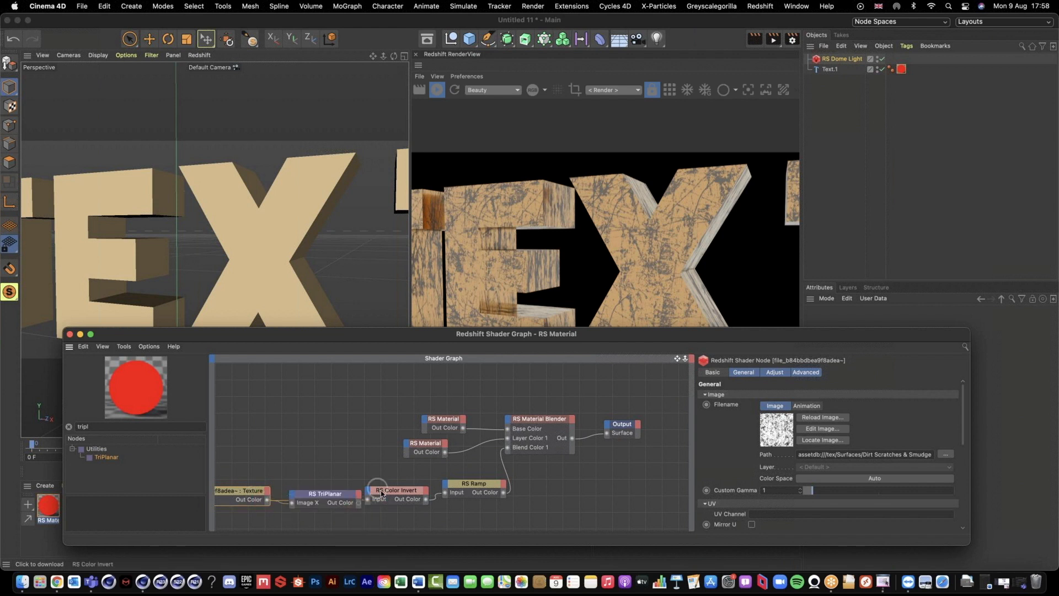
left_click(381, 492)
left_click_drag(359, 502, 370, 499)
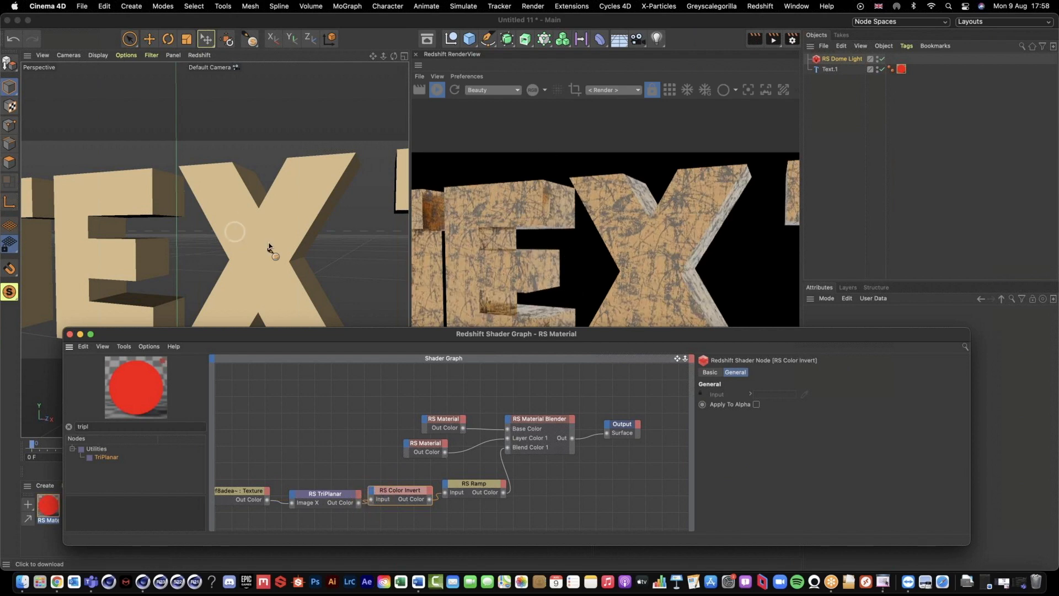
mouse_move(266, 243)
left_mouse_down("alt")
mouse_move(203, 237)
mouse_move(303, 247)
mouse_move(283, 244)
left_mouse_up("alt")
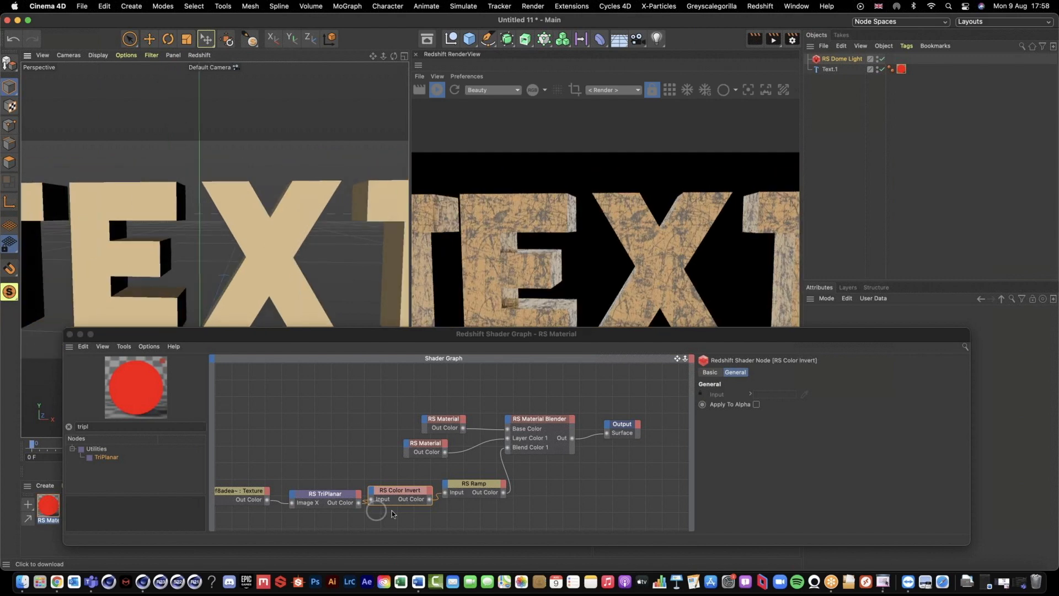
- Space out the texture and TriPlanar nodes, and set the TriPlanar's X and Y scale to 0.005
left_click_drag(227, 473, 322, 505)
left_click_drag(322, 494, 311, 492)
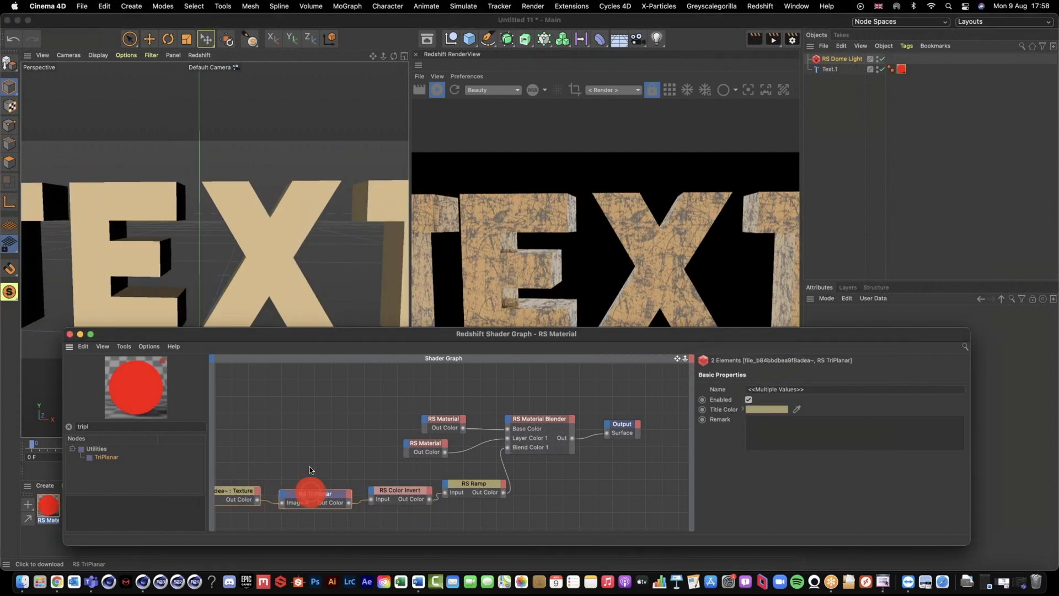
left_click(309, 468)
left_click(320, 495)
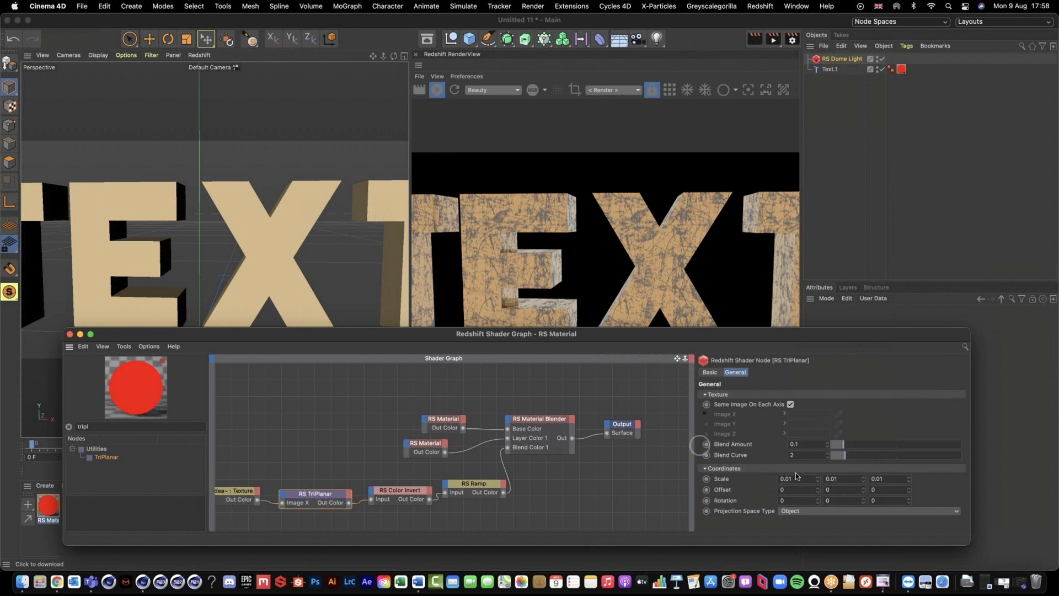
left_click(804, 478)
left_click(843, 477)
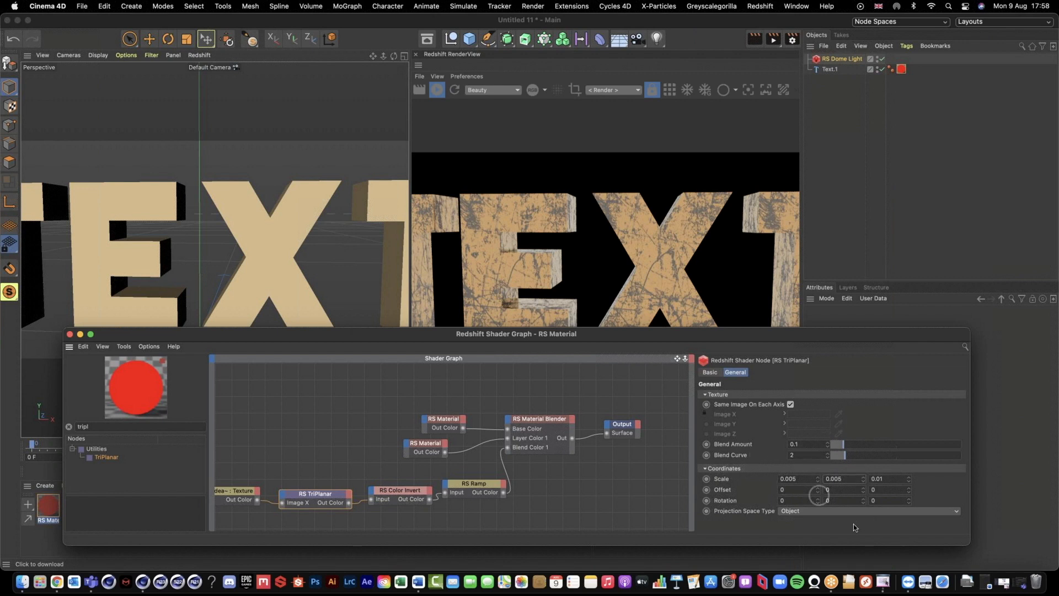
left_click(797, 443)
- Add a Displacement node beside the Ramp and connect the Ramp's Out Color to its Tex Map input
left_click_drag(495, 331, 477, 317)
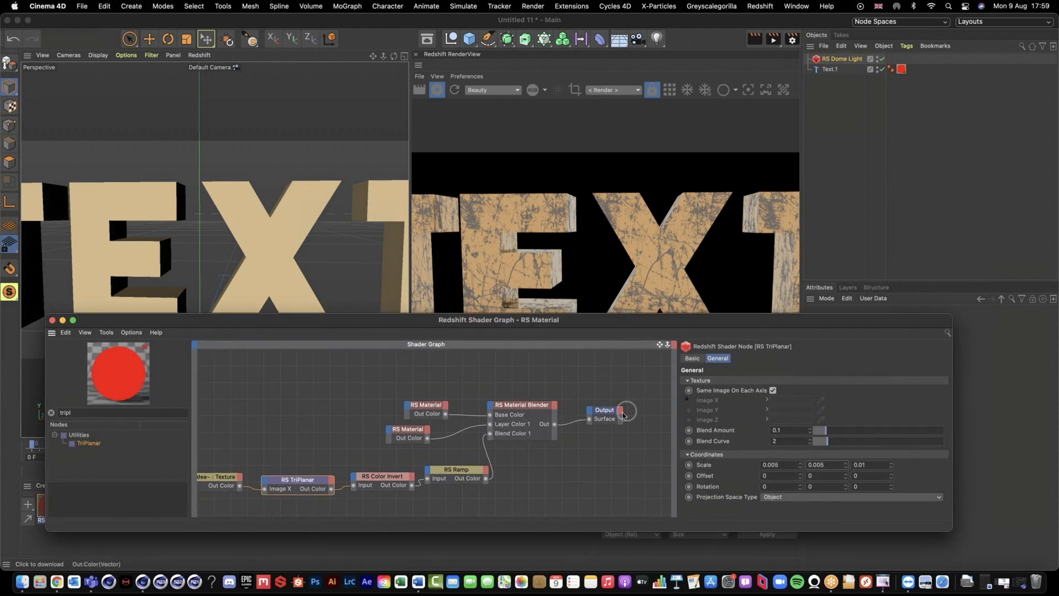
left_click_drag(214, 462, 500, 502)
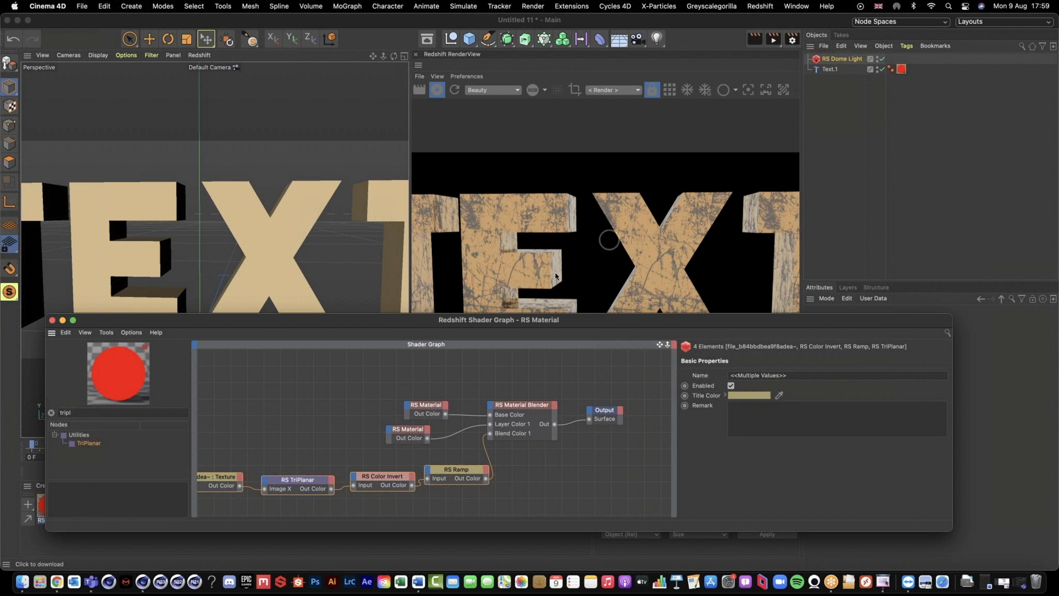
left_click(546, 485)
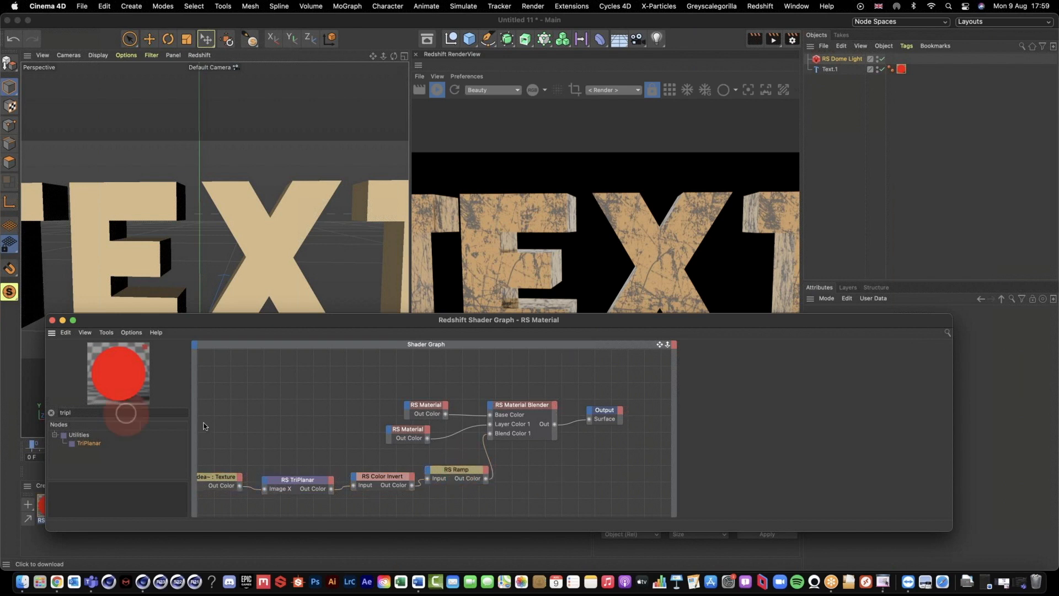
left_click(50, 413)
type("dis")
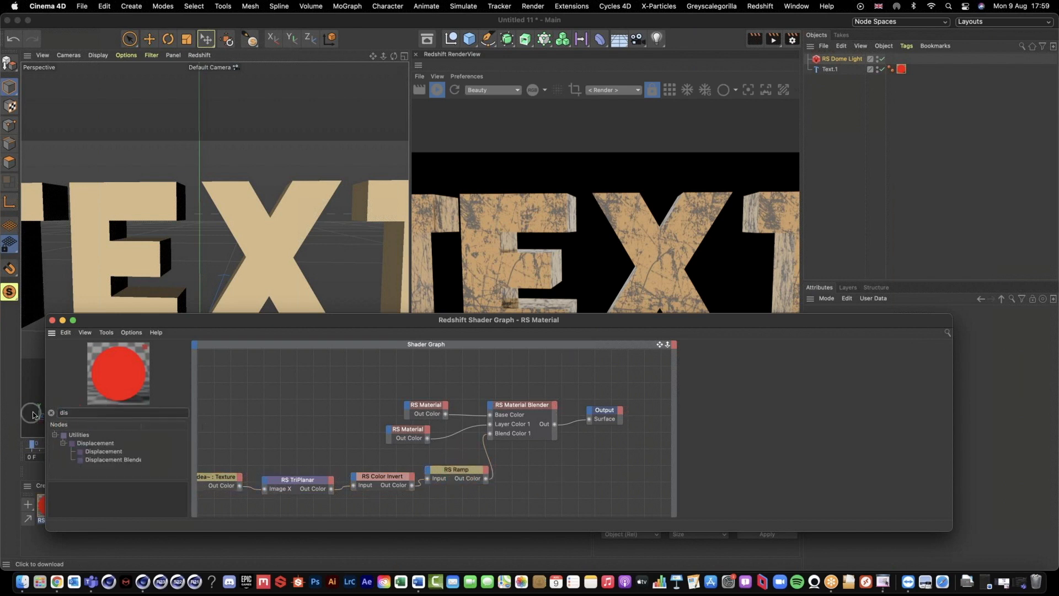
left_click_drag(535, 484, 585, 486)
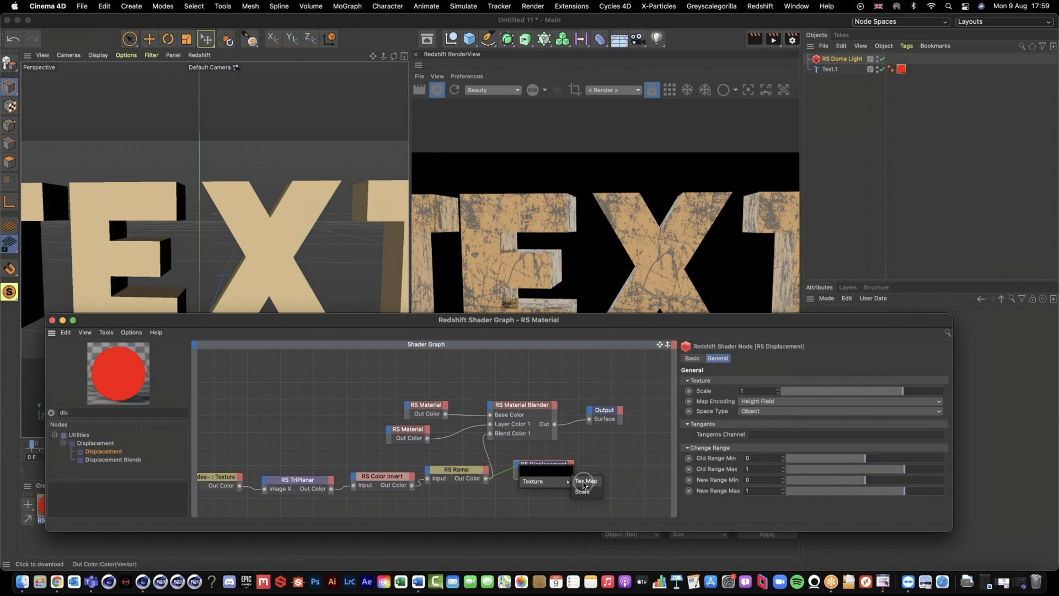
left_click(585, 483)
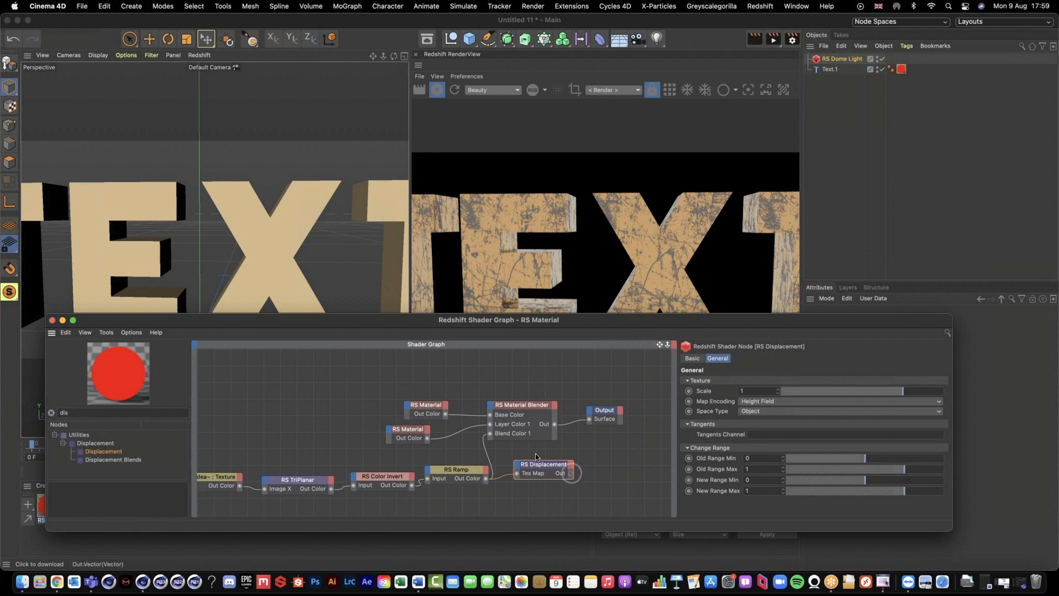
- Connect the Displacement node's Out to the Output's Displacement input and close the shader graph
left_click_drag(618, 422, 632, 443)
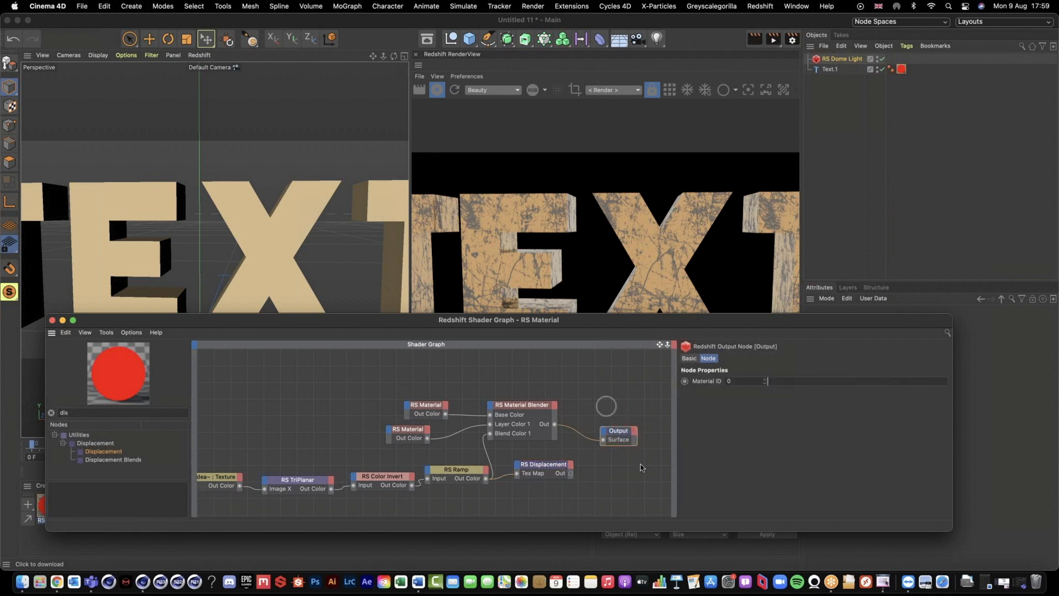
left_click_drag(571, 473, 605, 434)
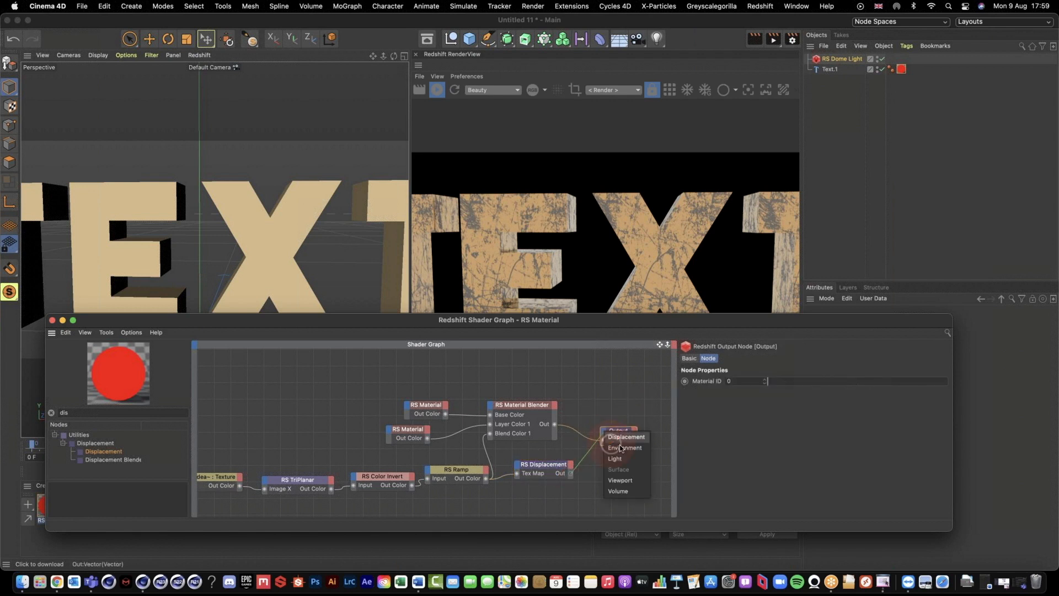
left_click(624, 439)
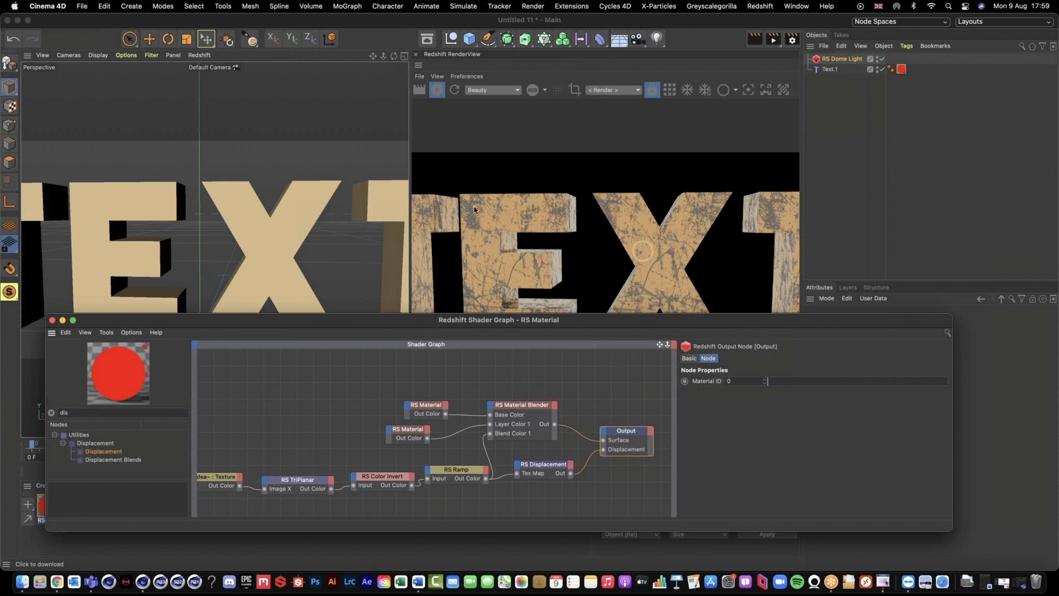
left_click(52, 320)
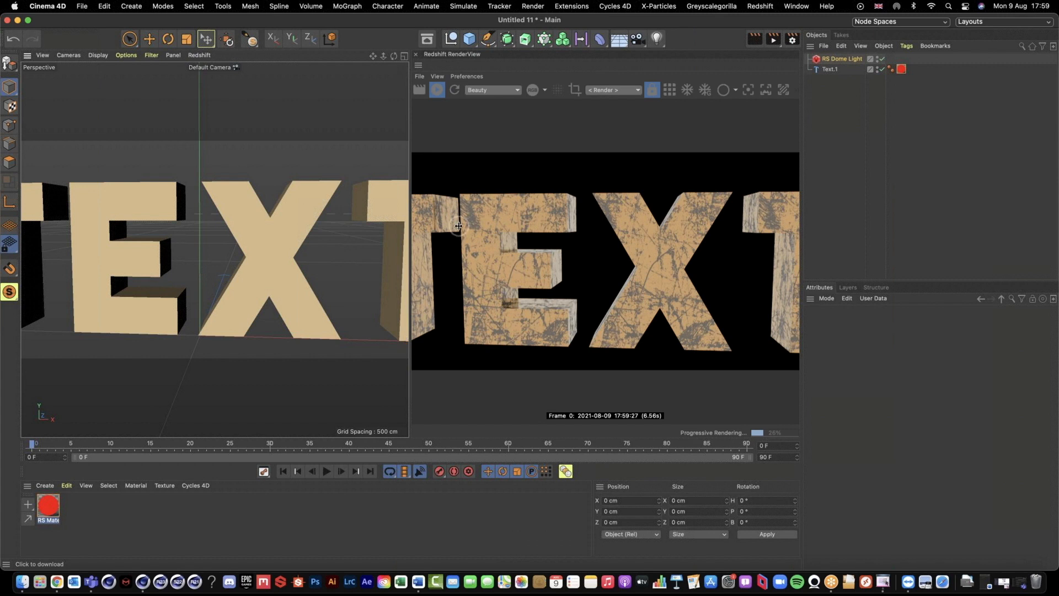
- Add a Redshift Object tag to the Text object, override its geometry settings, and enable displacement
right_click(828, 72)
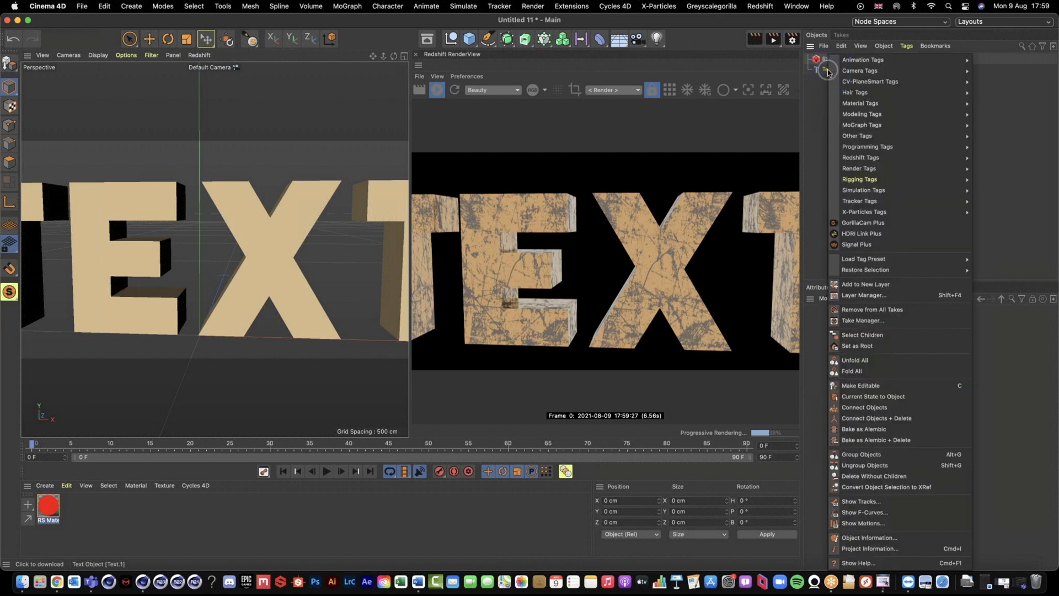
mouse_move(884, 159)
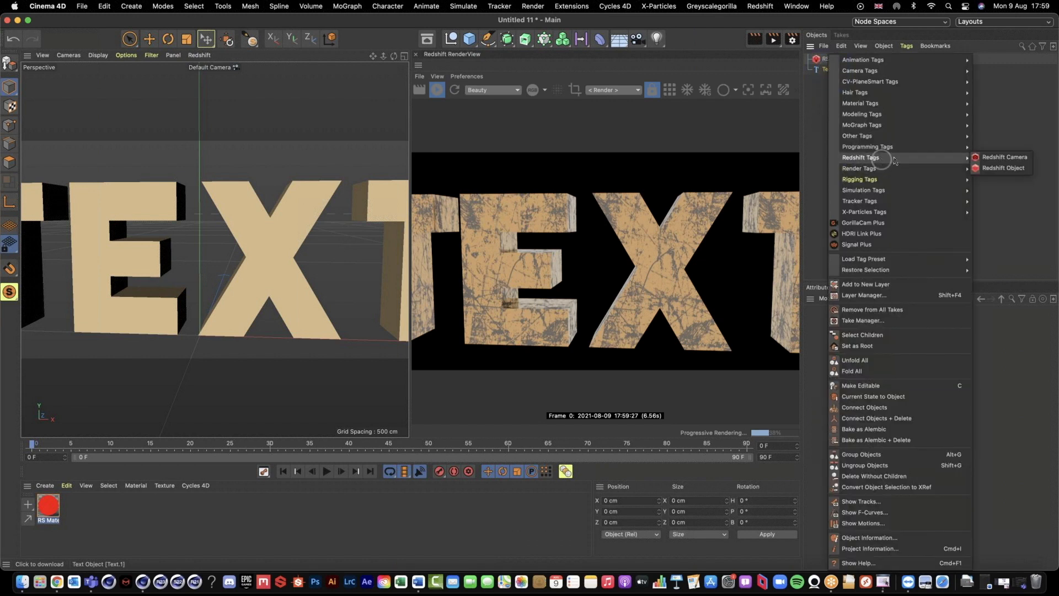
left_click(1005, 168)
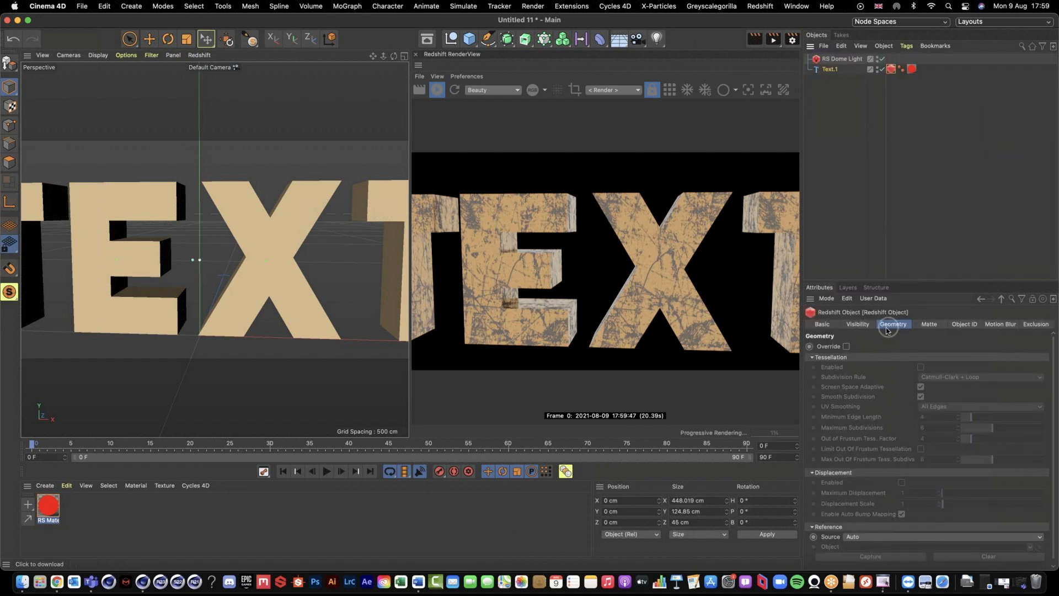
left_click_drag(907, 282, 901, 172)
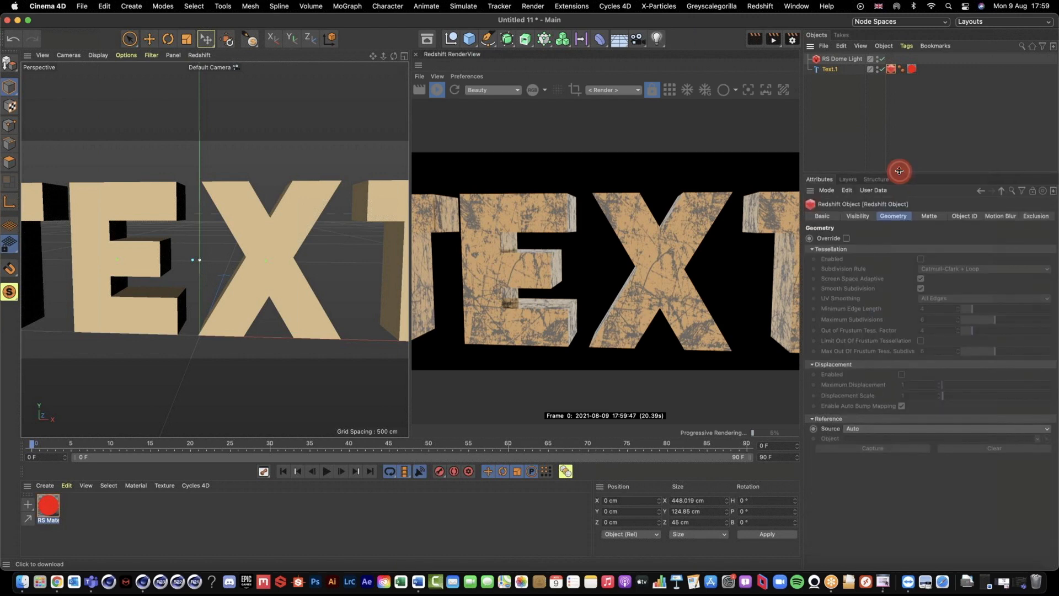
left_click(847, 239)
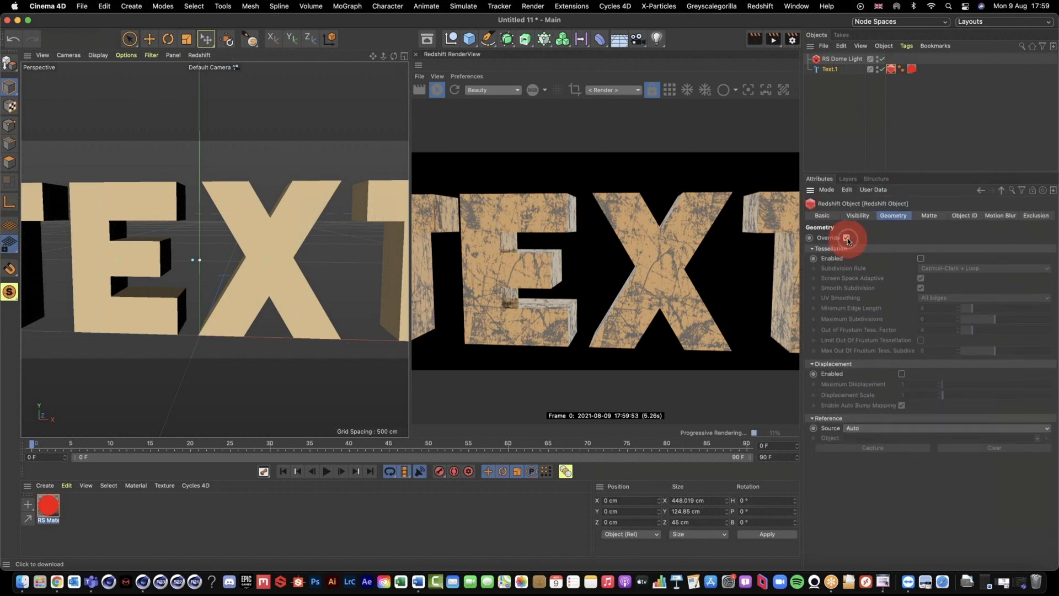
left_click(901, 374)
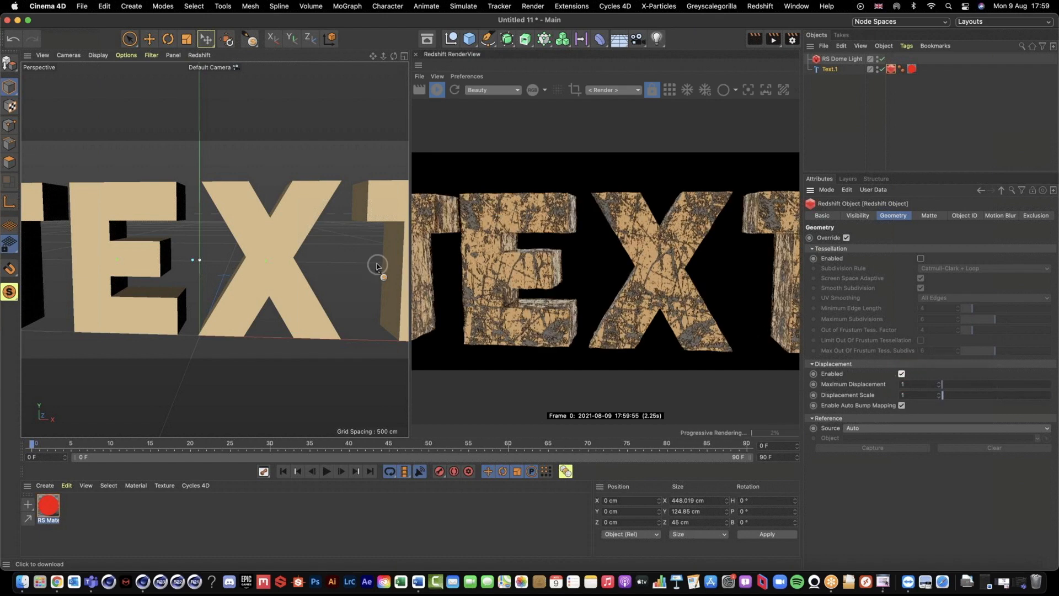
left_click_drag(348, 255, 317, 251, "alt")
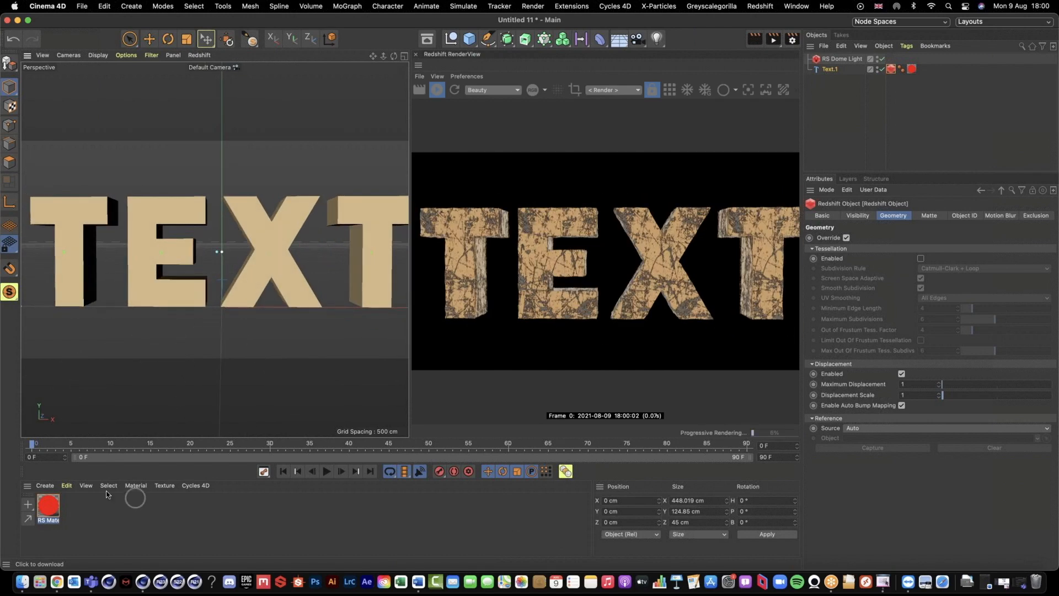
- Change the Text object's wording to MAXON and stop the live Redshift render
left_click_drag(40, 514, 835, 69)
left_click(835, 69)
left_click_drag(878, 284, 802, 279)
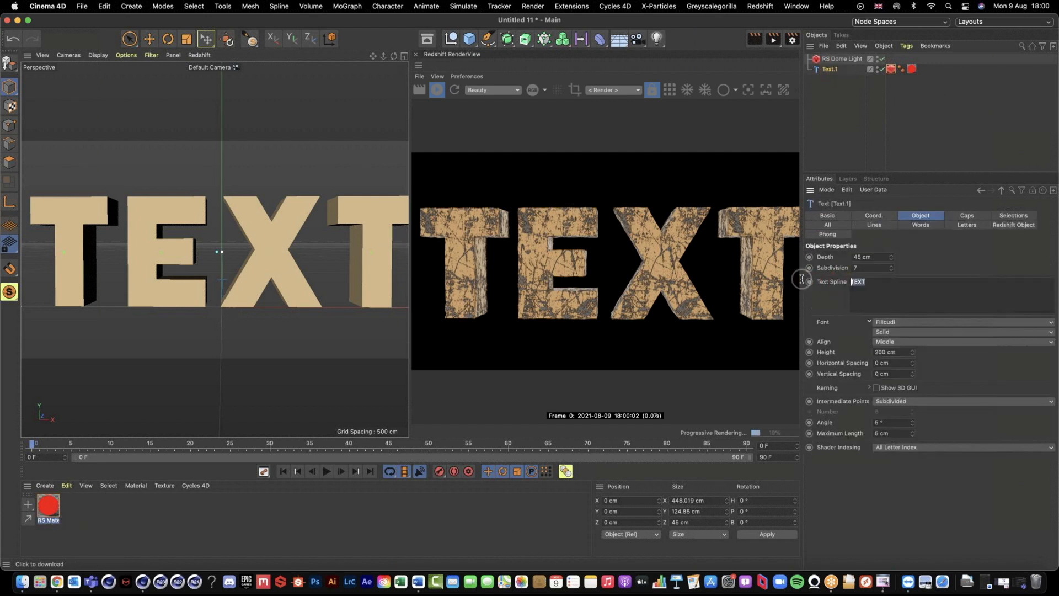
left_click(833, 314)
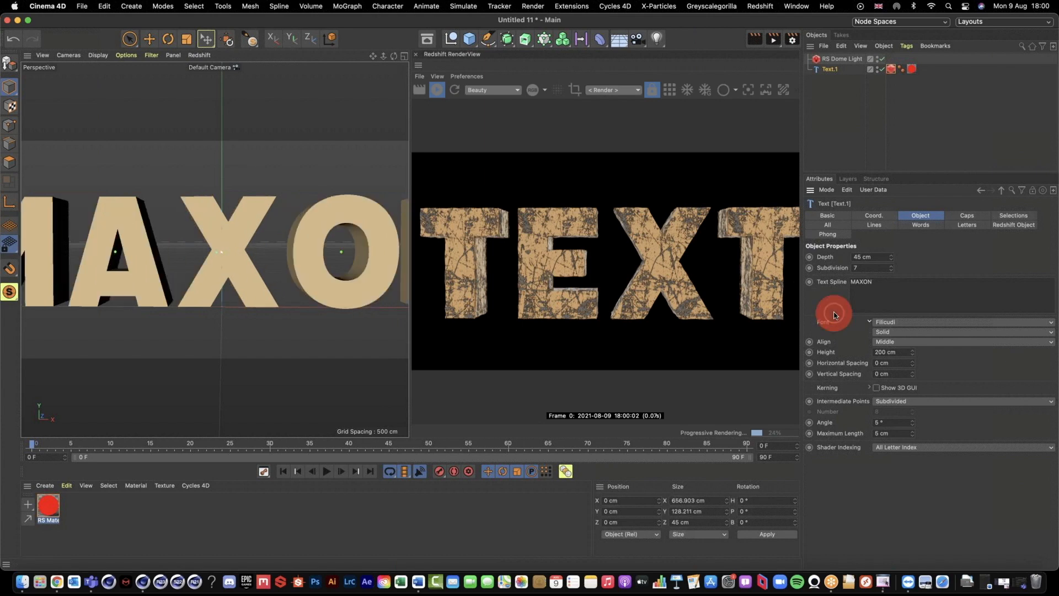
left_click(293, 254)
right_click_drag(329, 255, 227, 255, "alt")
middle_click_drag(241, 254, 271, 265, "alt")
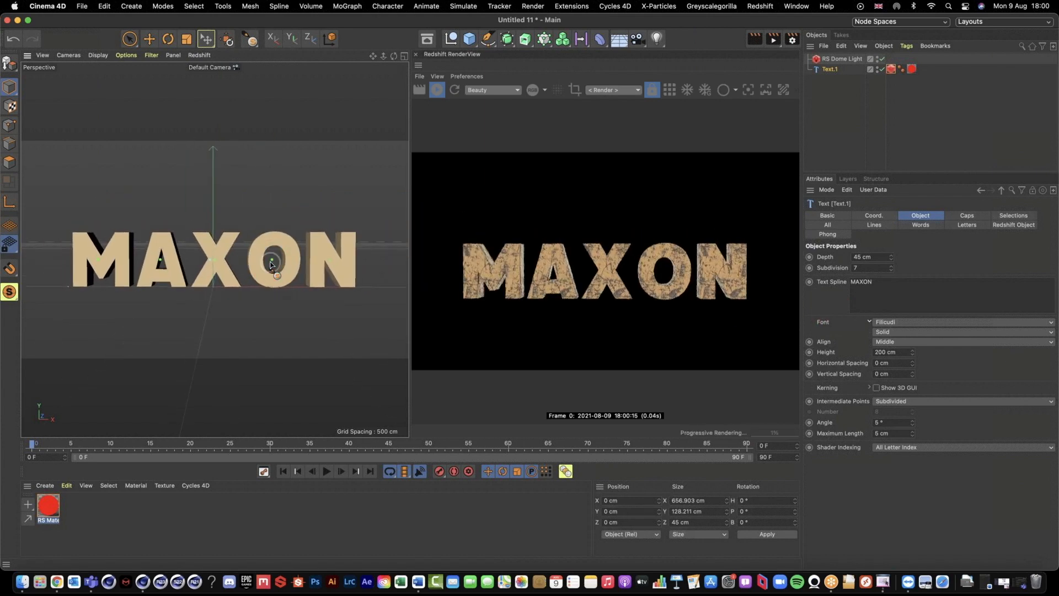
left_click(435, 94)
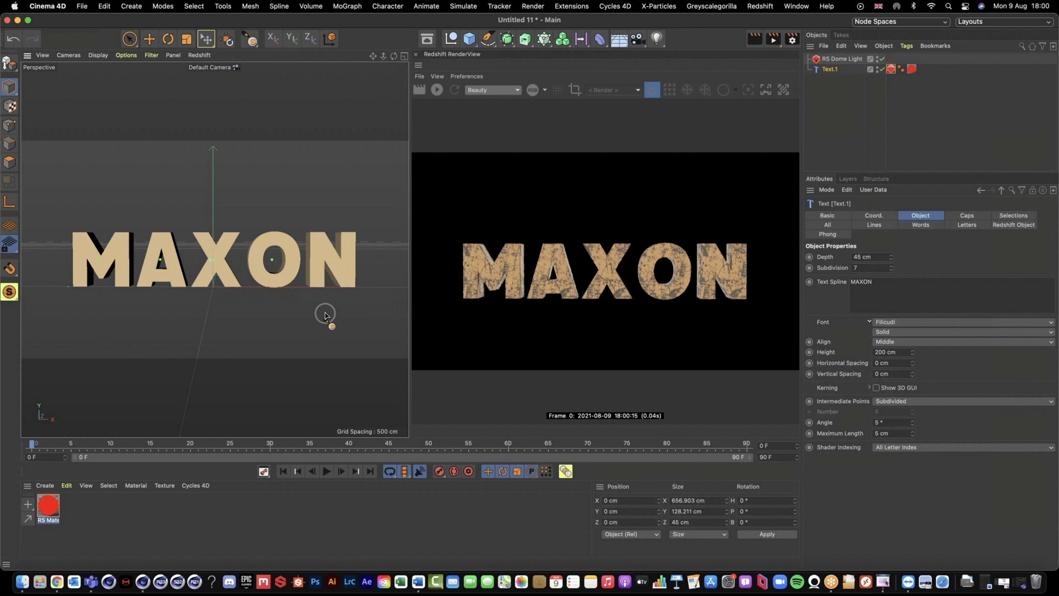
- Open Titles_Week2.c4d from the Desktop folder, declining to reuse the name of the project that is already open
left_click(20, 585)
left_click(325, 227)
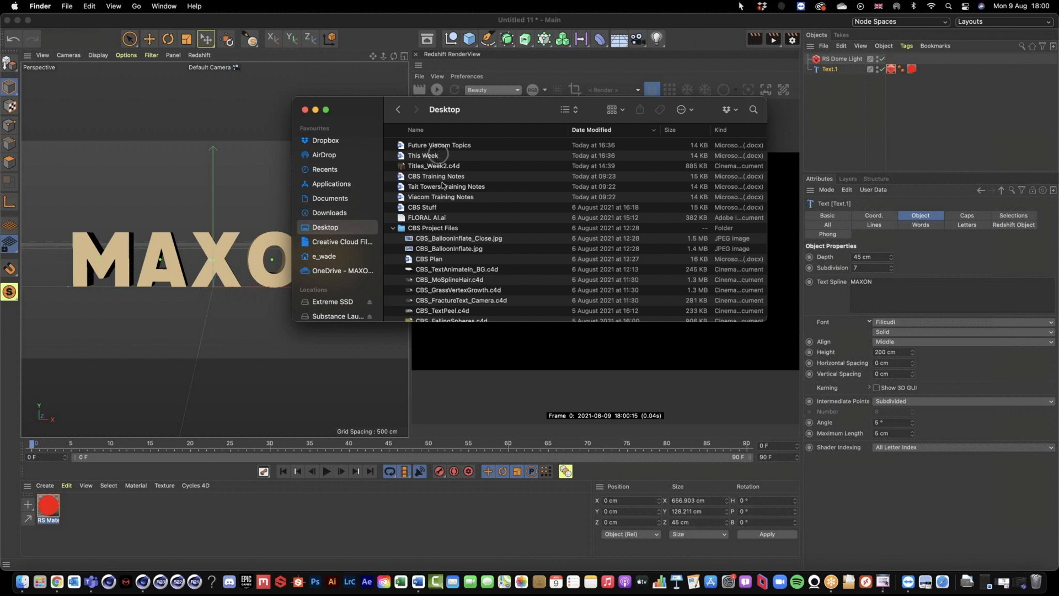
left_click_drag(436, 167, 246, 166)
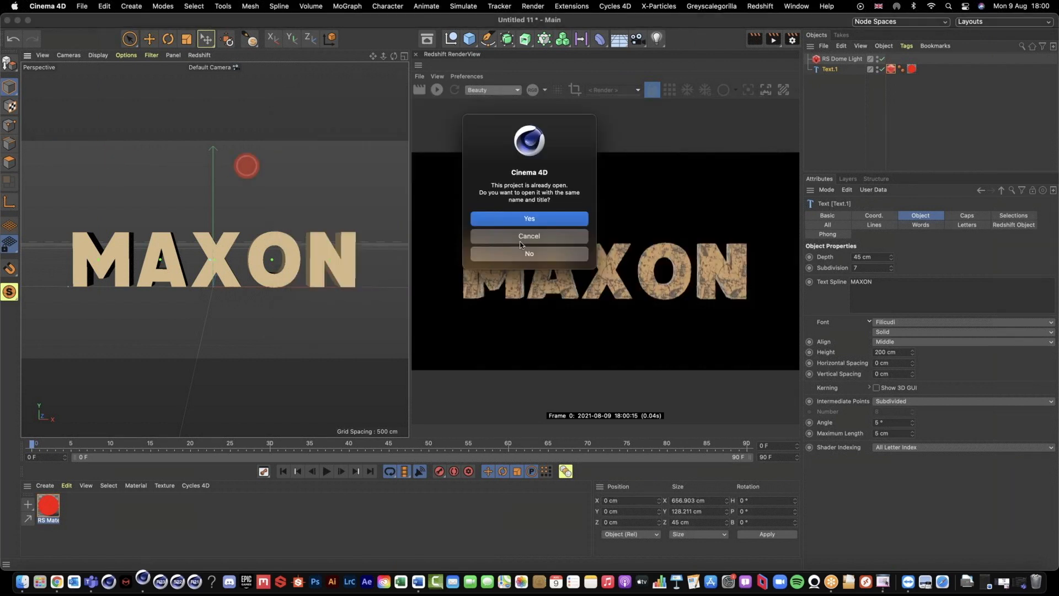
left_click(545, 236)
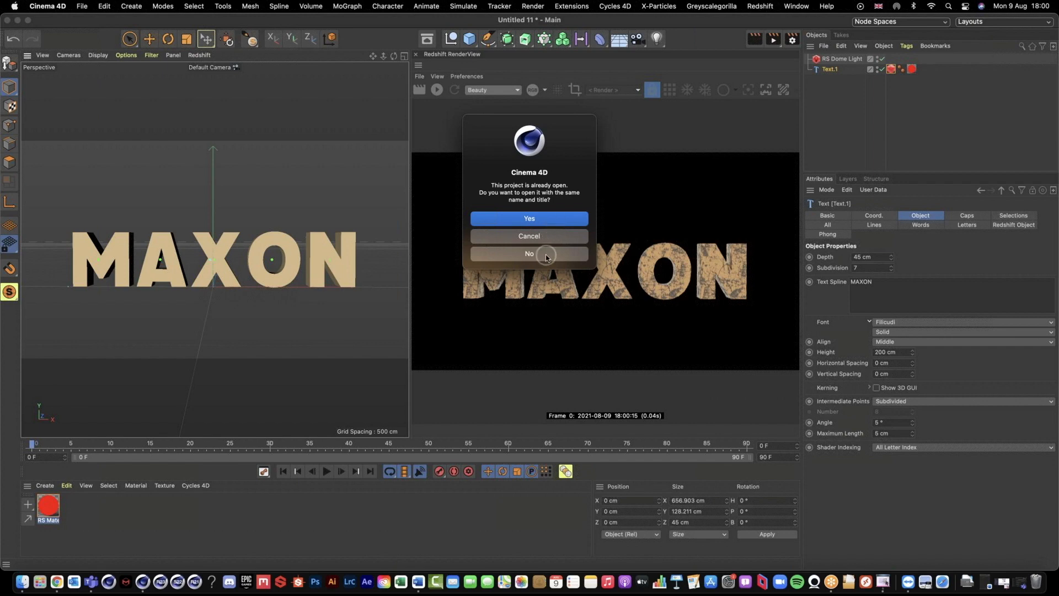
left_click(546, 258)
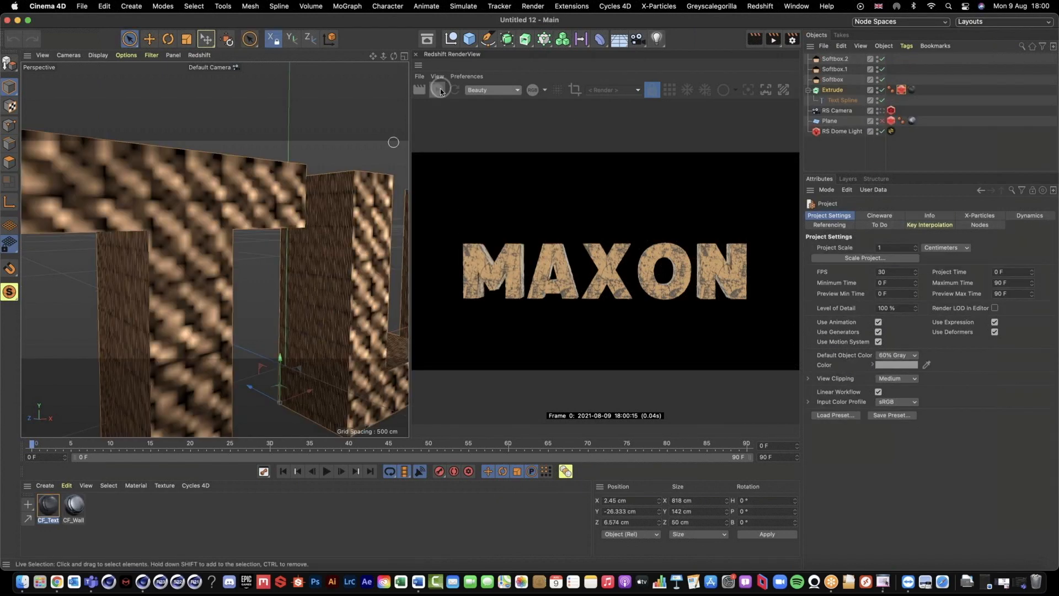
- Start the live Redshift render of the opened project and examine its extruded title text
left_click(437, 89)
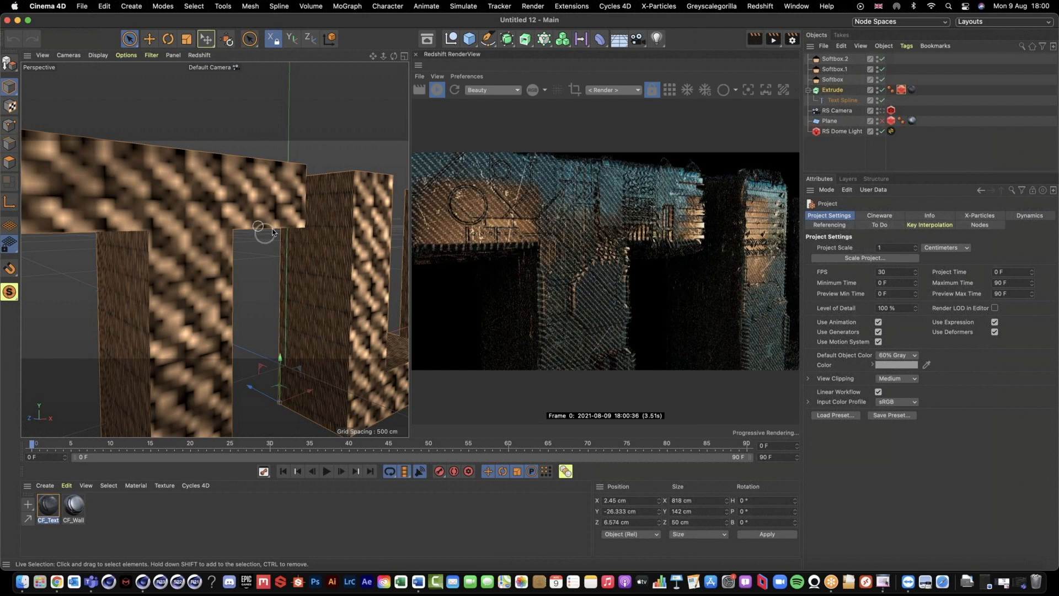
left_click(276, 263)
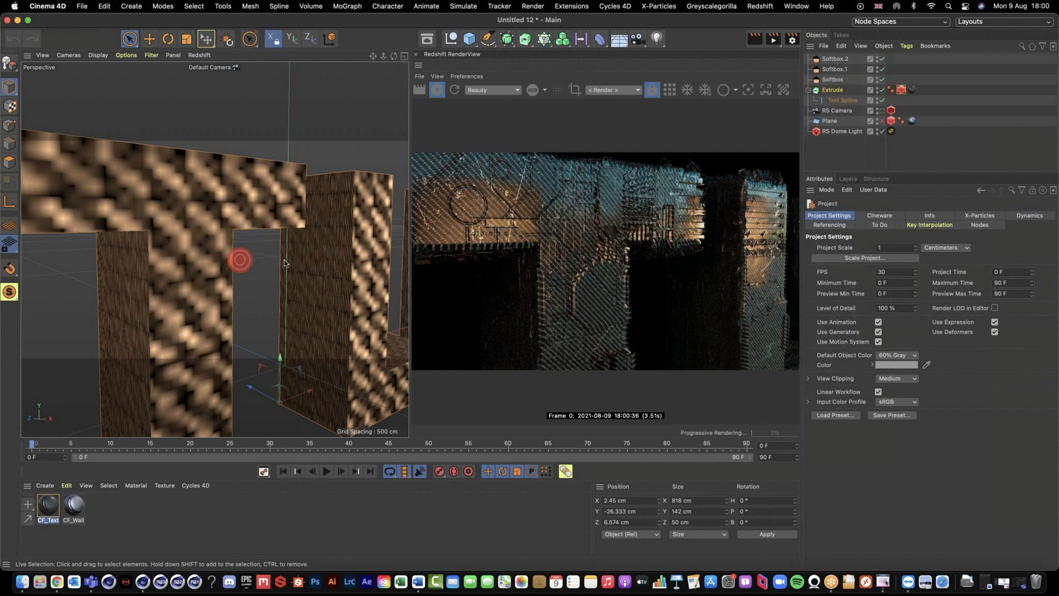
left_click(307, 265)
right_click_drag(333, 264, 306, 215, "alt")
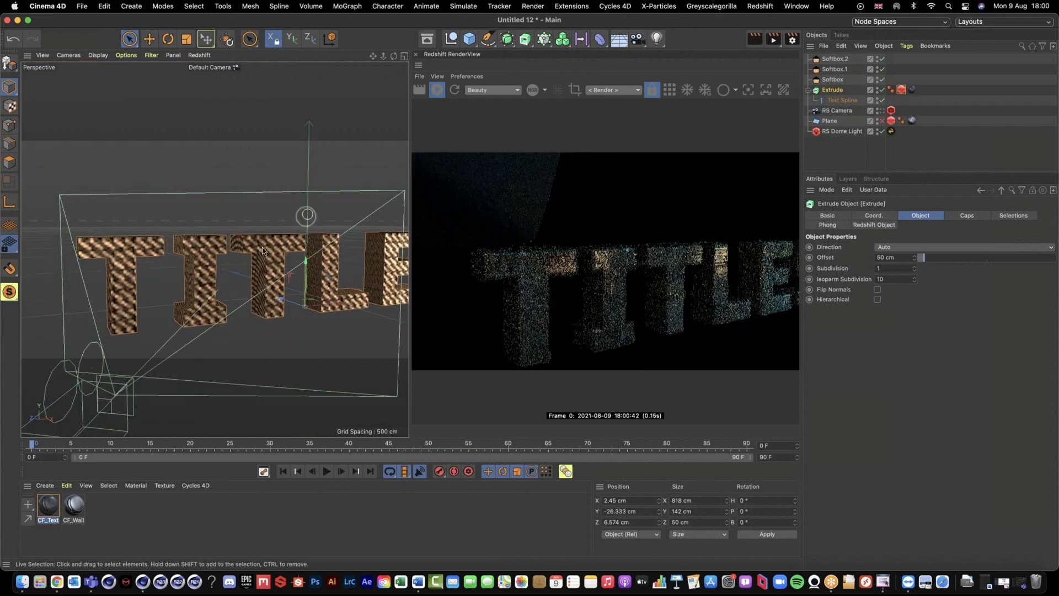
right_click_drag(199, 251, 92, 460, "alt")
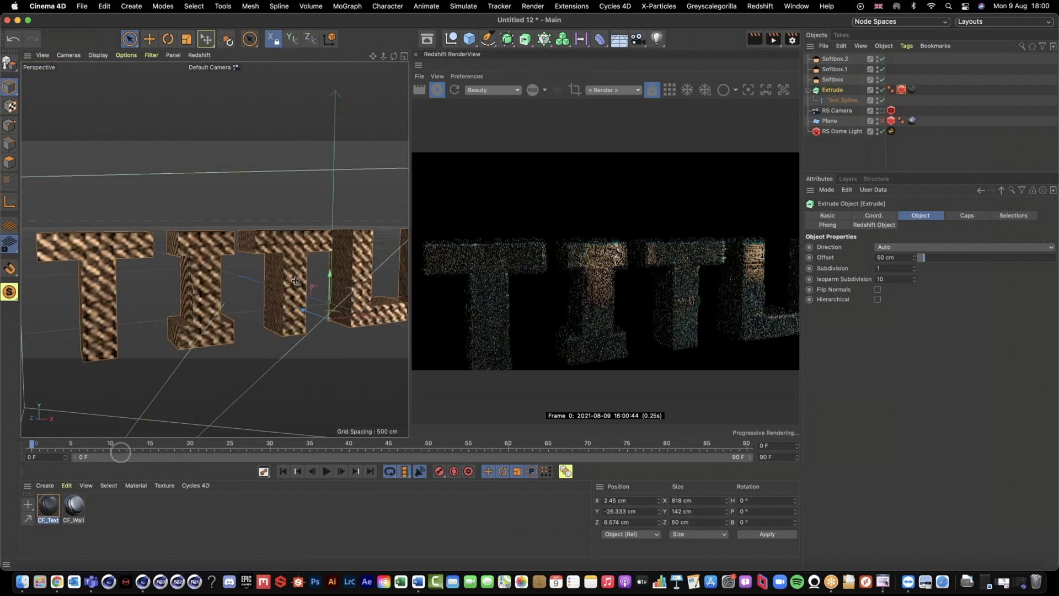
- Pause the live render, open the shader graph of the CF_Text material, and enlarge its window around the node network
left_click(48, 505)
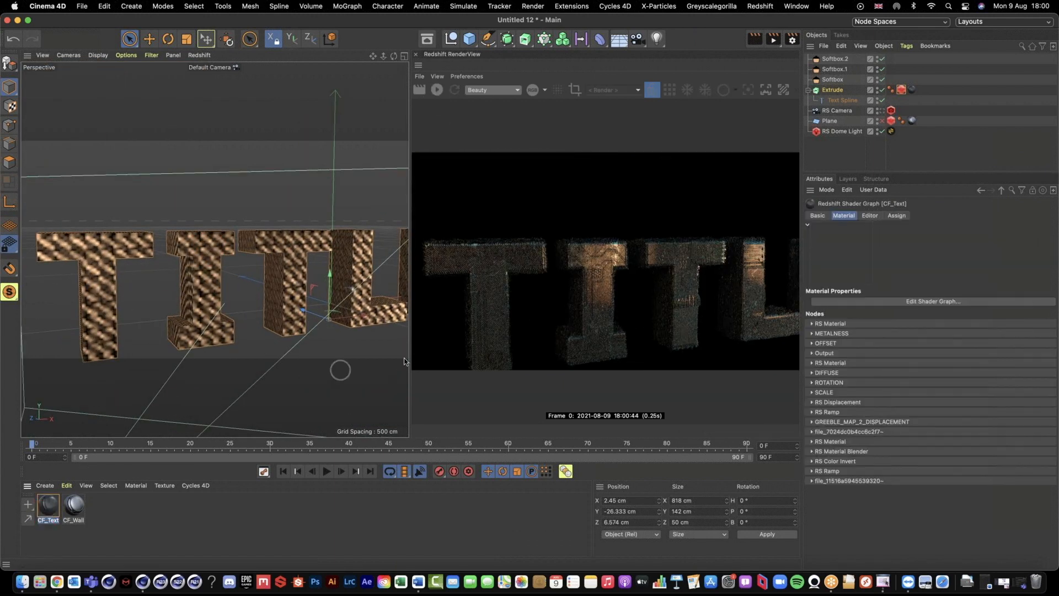
left_click(1004, 301)
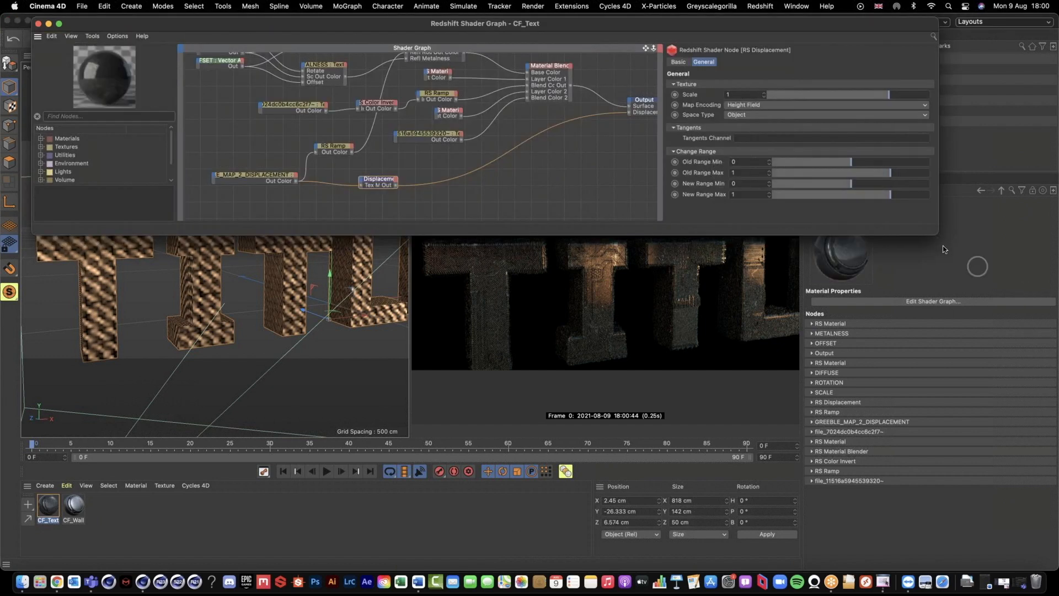
left_click_drag(937, 237, 1039, 493)
type("2")
scroll(528, 292, "up", 1)
middle_click_drag(529, 291, 495, 298, "alt")
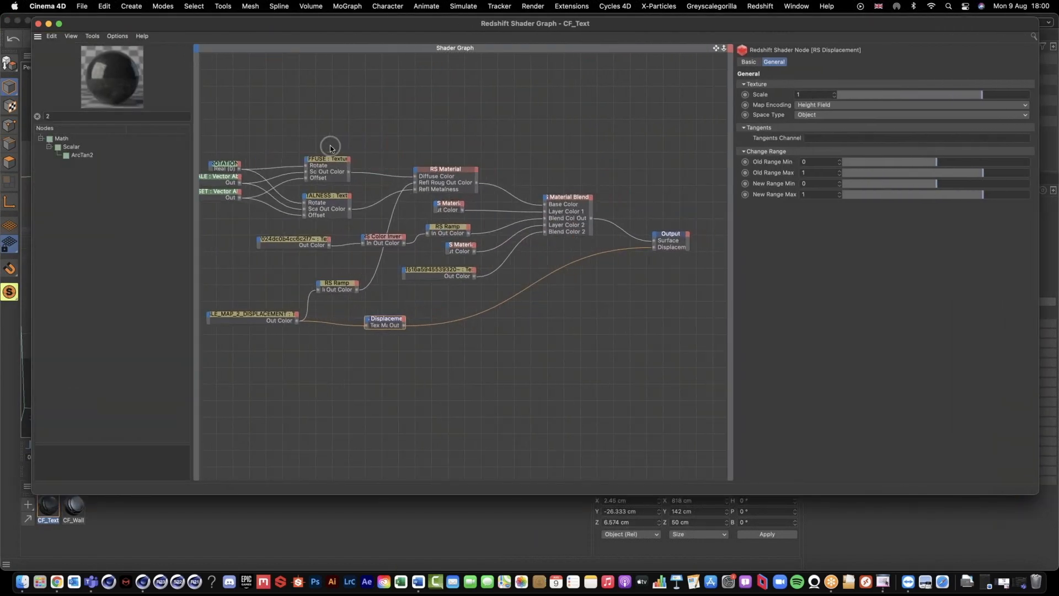
- Inspect the DIFFUSE and METALNESS textures, the RS Material nodes, and the mask textures feeding the Material Blender
left_click_drag(329, 203, 331, 207)
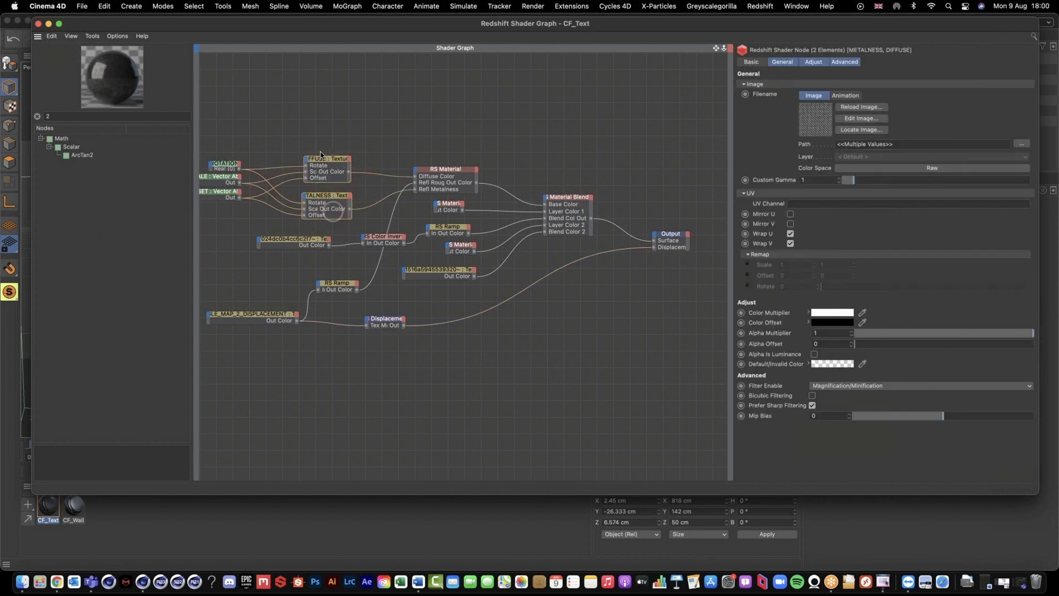
right_click_drag(531, 293, 529, 292, "alt")
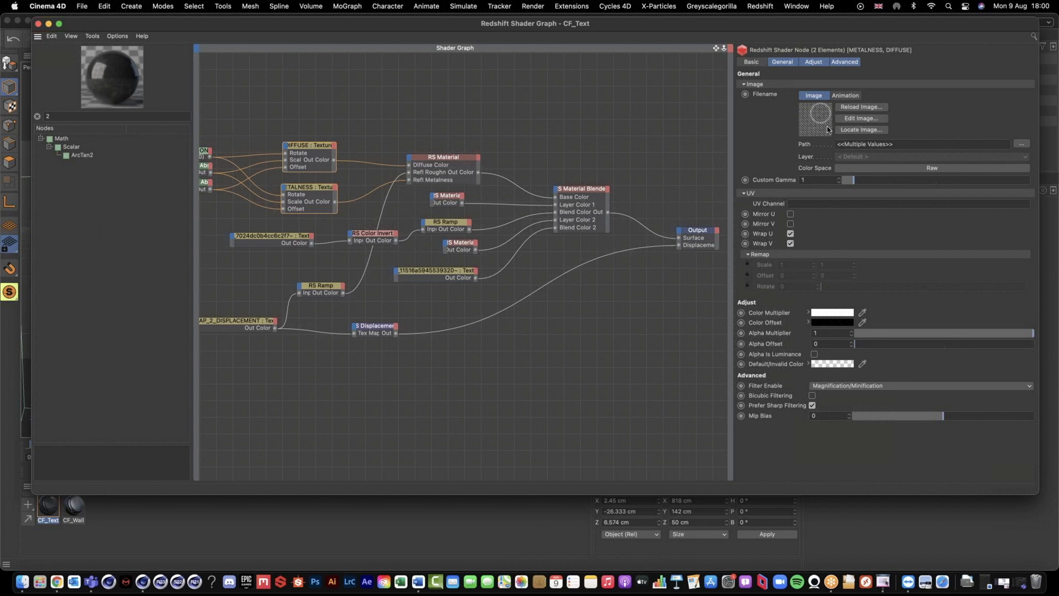
left_click(451, 155)
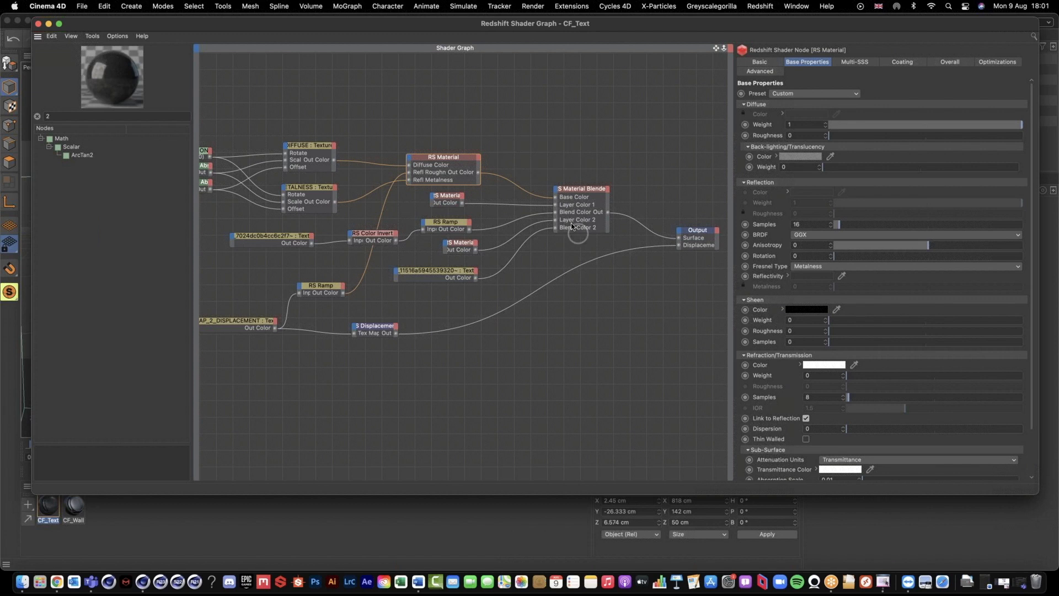
left_click(453, 198)
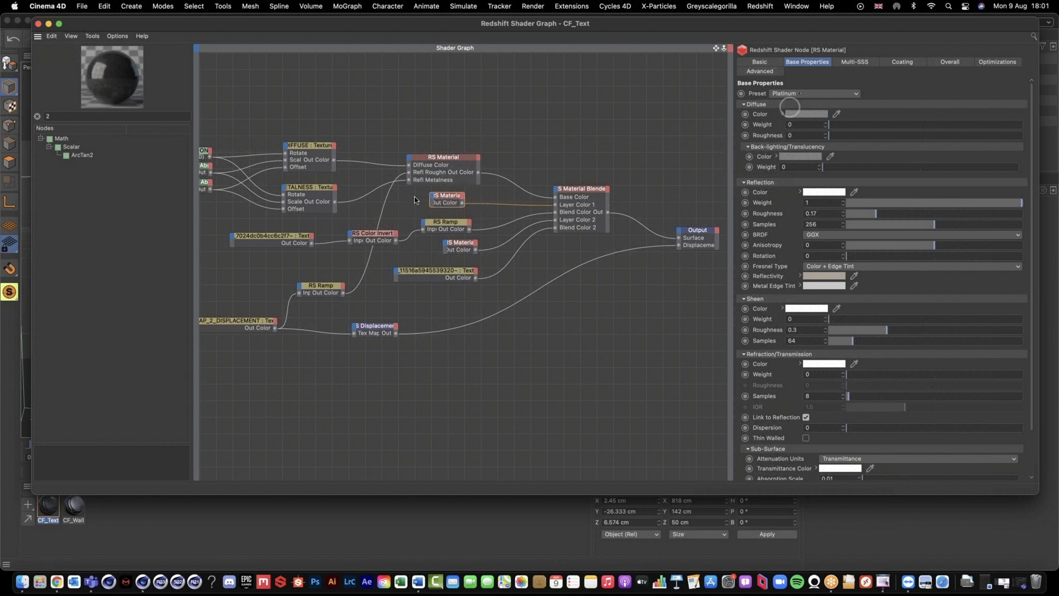
left_click(268, 240)
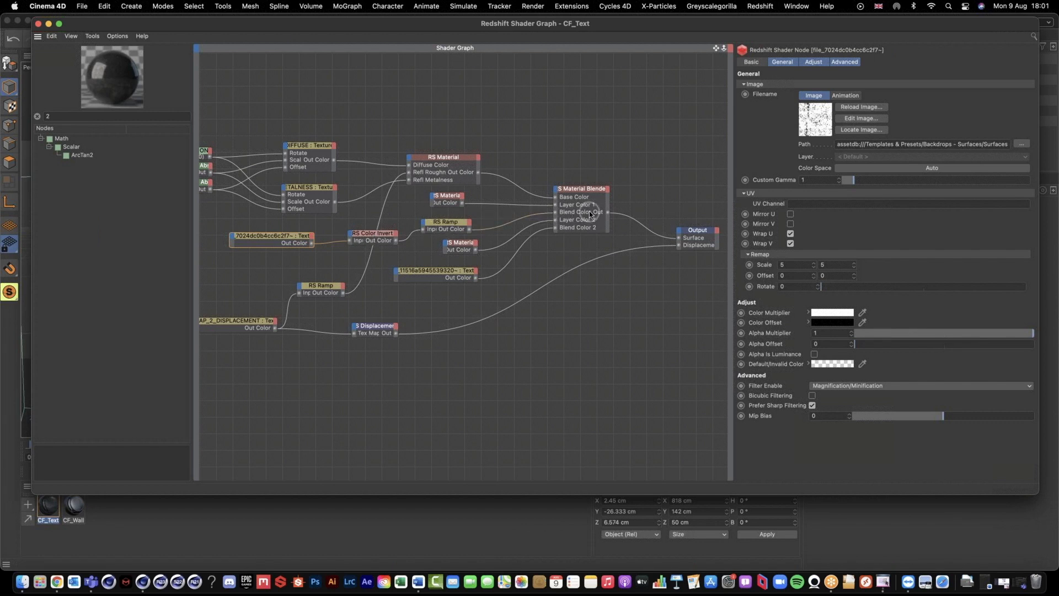
left_click(473, 253)
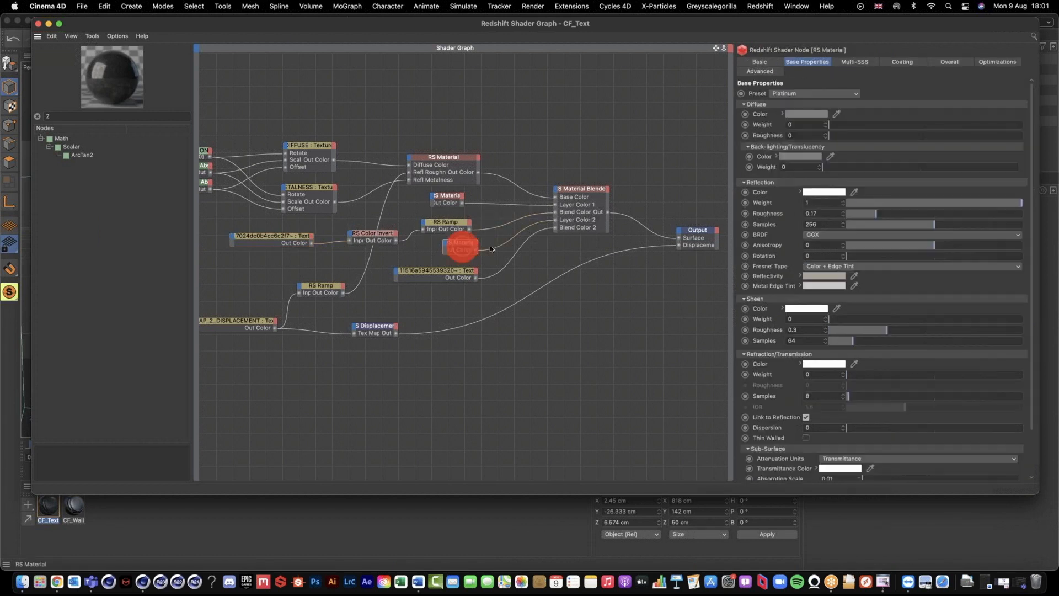
left_click(461, 273)
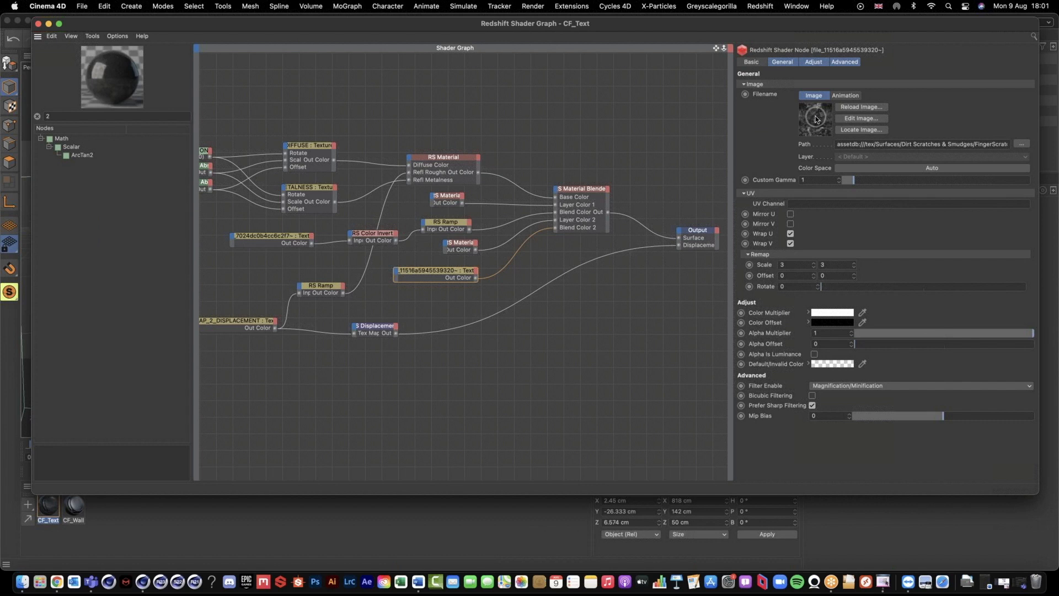
- Move the GREEBLE_MAP_2_DISPLACEMENT texture node slightly toward the Displacement node, review its settings, and close the shader graph
left_click(248, 323)
left_click(270, 327)
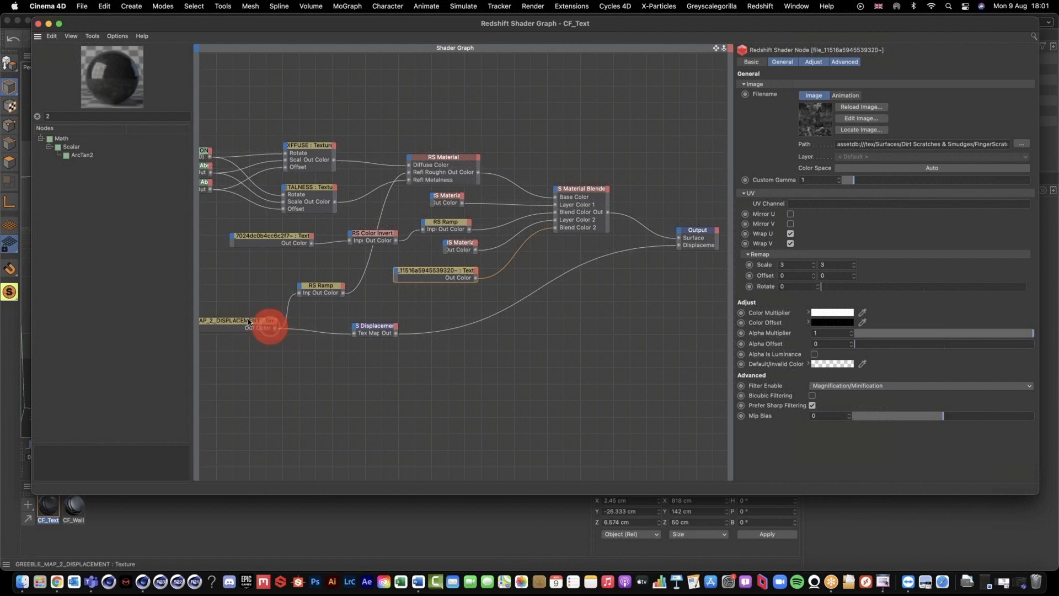
left_click_drag(242, 321, 265, 330)
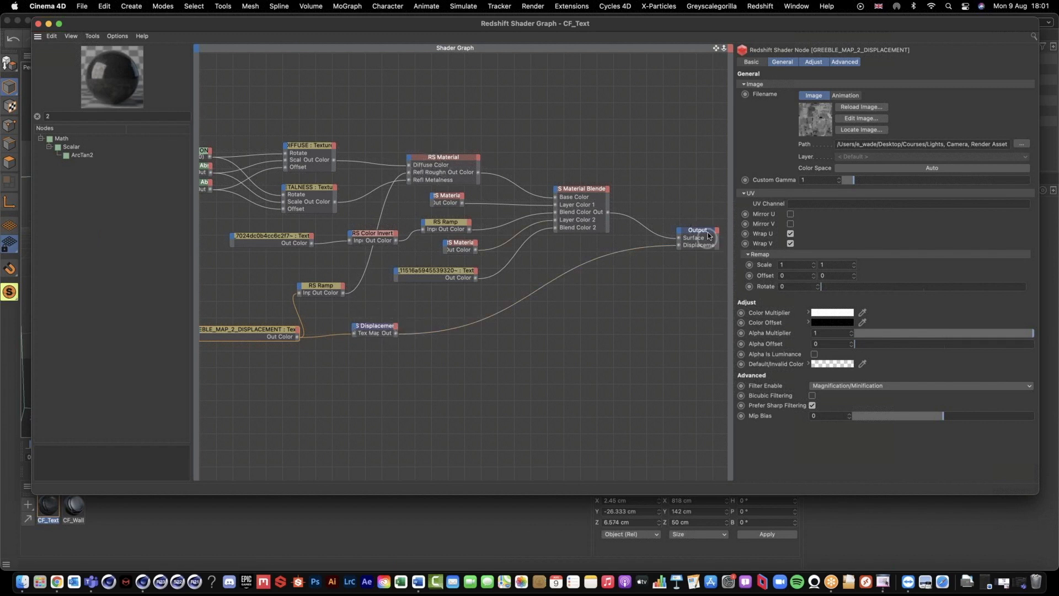
left_click(697, 221)
left_click(38, 24)
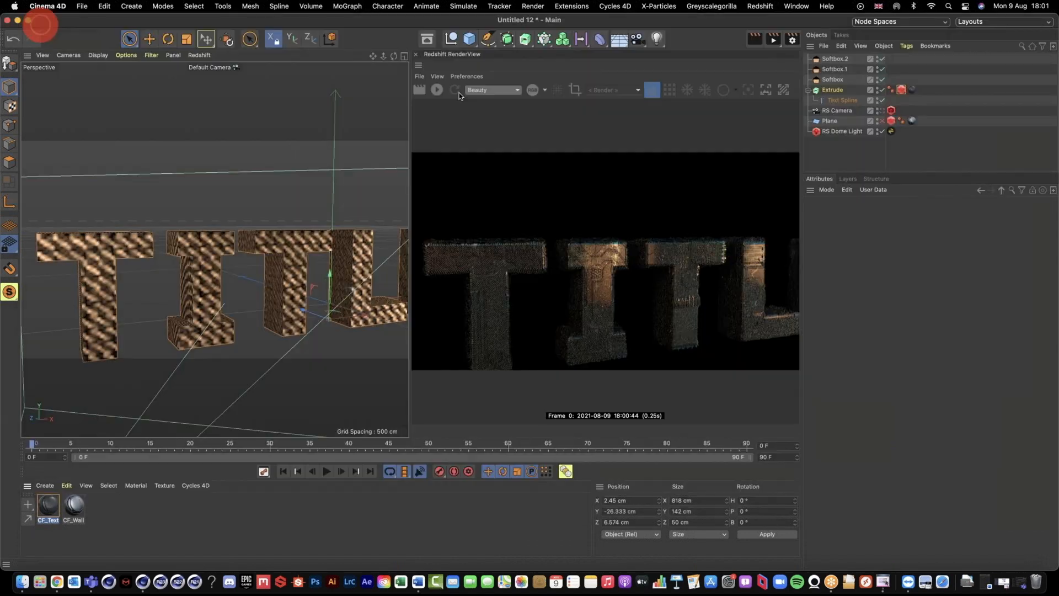
- Restart the live render and examine the displaced surface detail on the title letters up close and from farther out
left_click(437, 89)
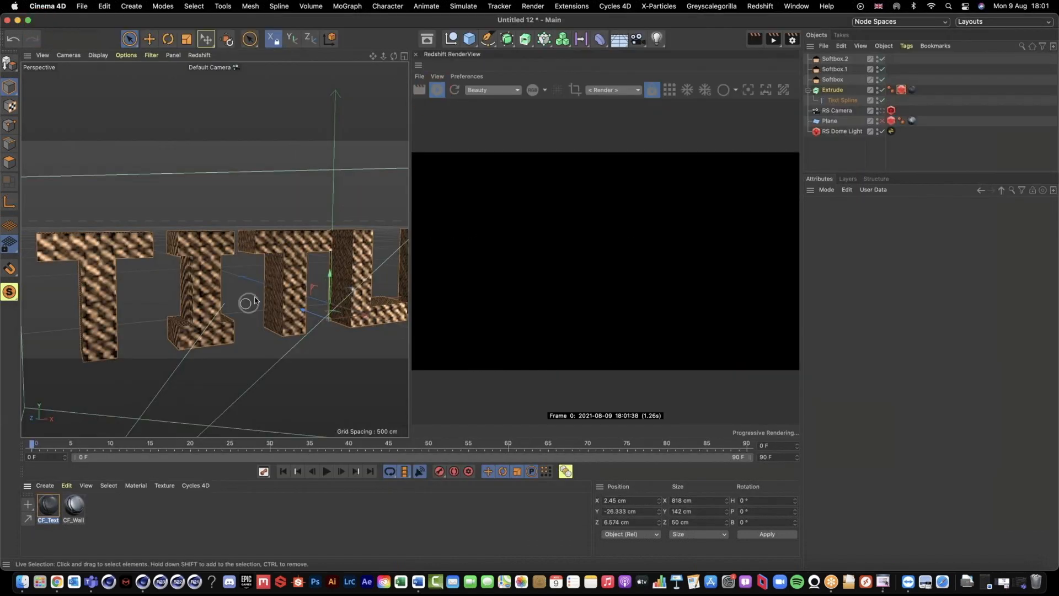
left_click(221, 259)
scroll(339, 253, "up", 5)
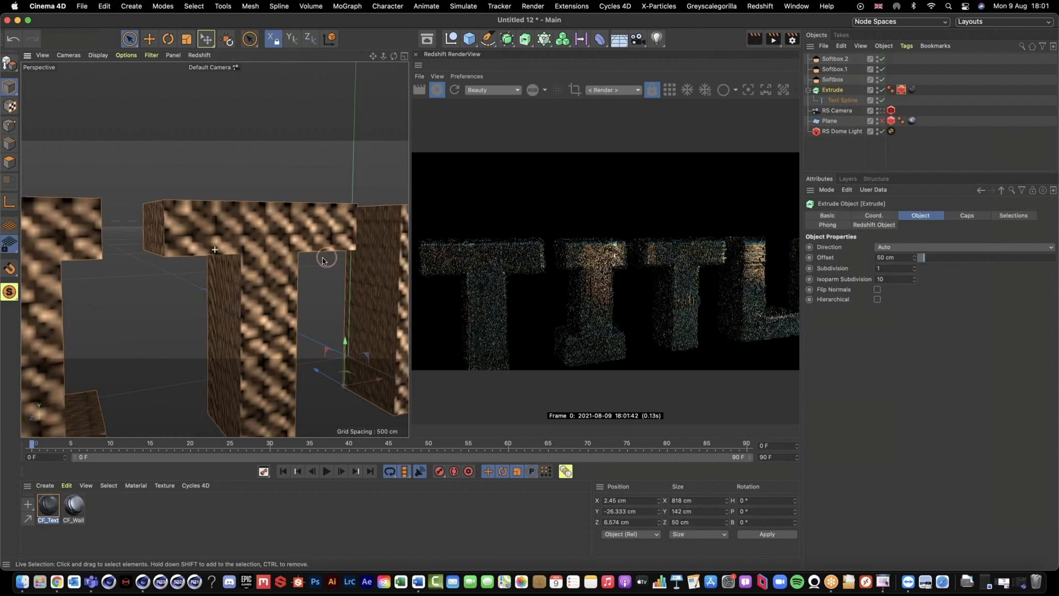
left_click_drag(323, 258, 301, 258, "alt")
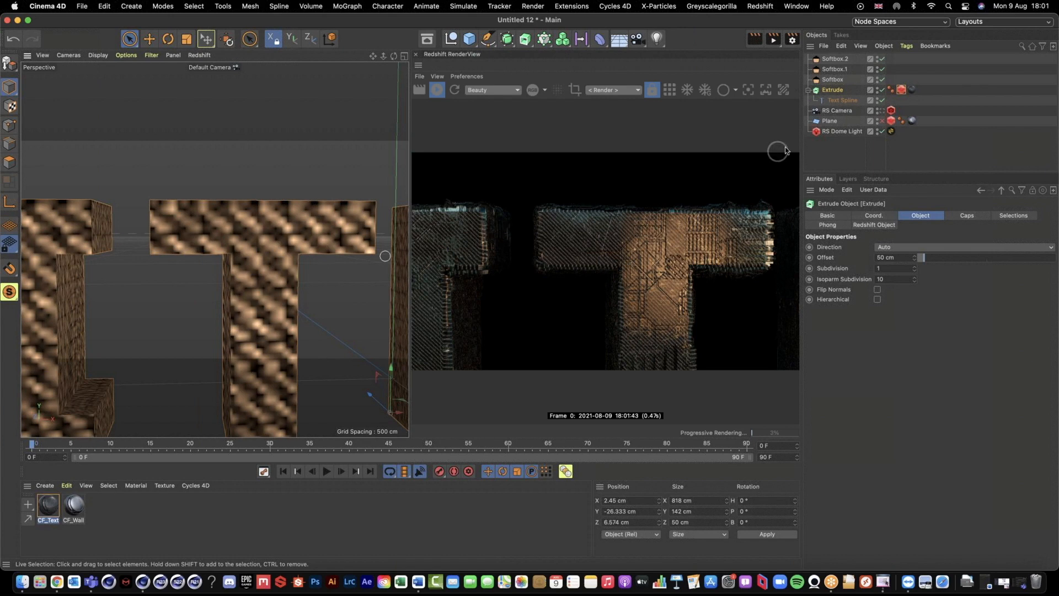
right_click_drag(367, 252, 344, 252, "alt")
left_click_drag(344, 253, 376, 249, "alt")
- Change the Text Spline's wording to MAXON, check the rendered letters up close, and stop the live render
left_click(842, 100)
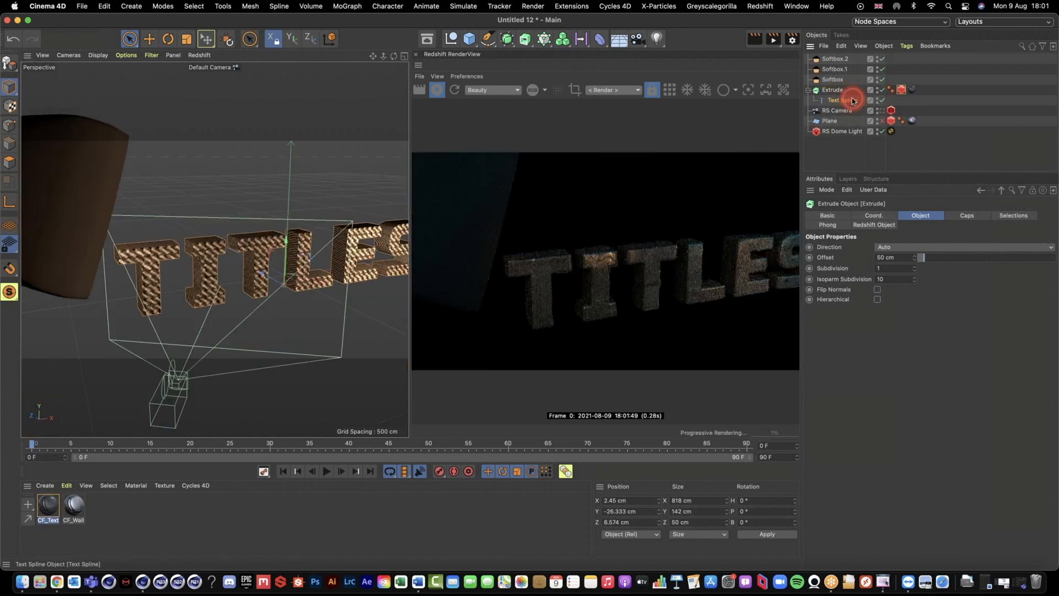
left_click(889, 257)
double_click(838, 251)
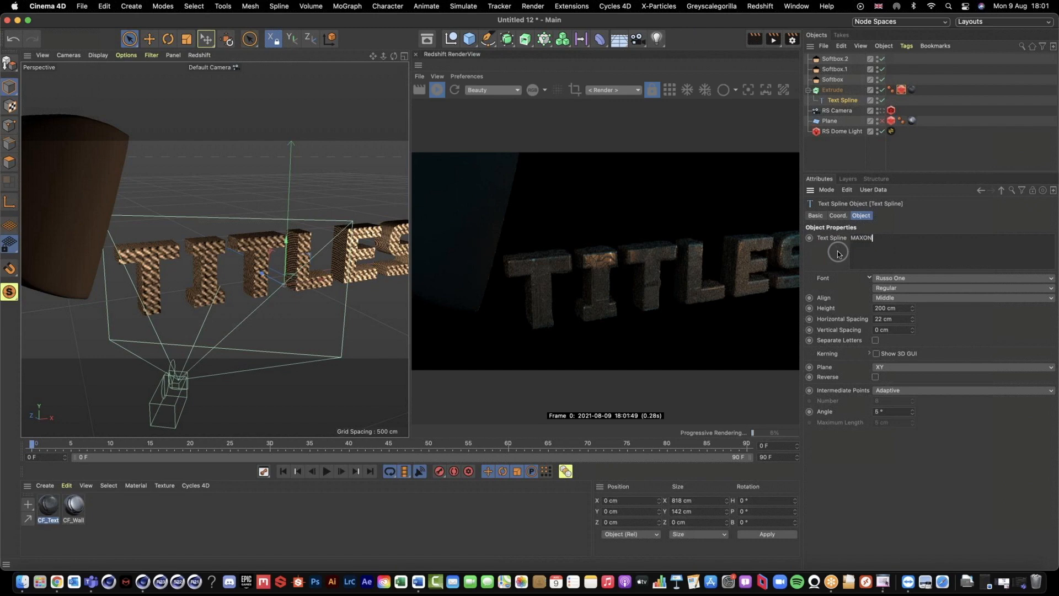
left_click(837, 252)
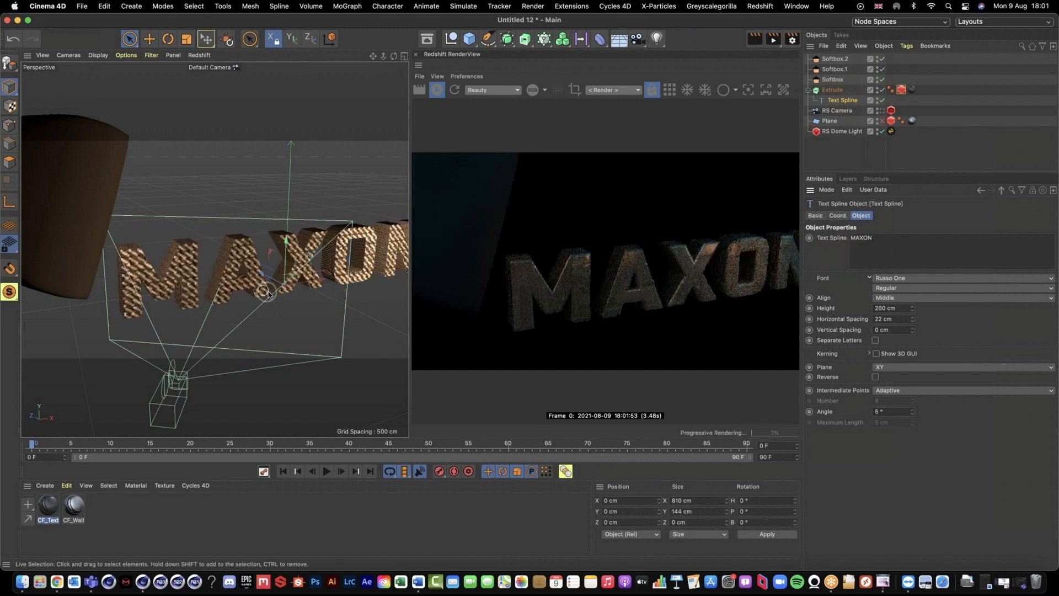
right_click_drag(287, 288, 341, 269, "alt")
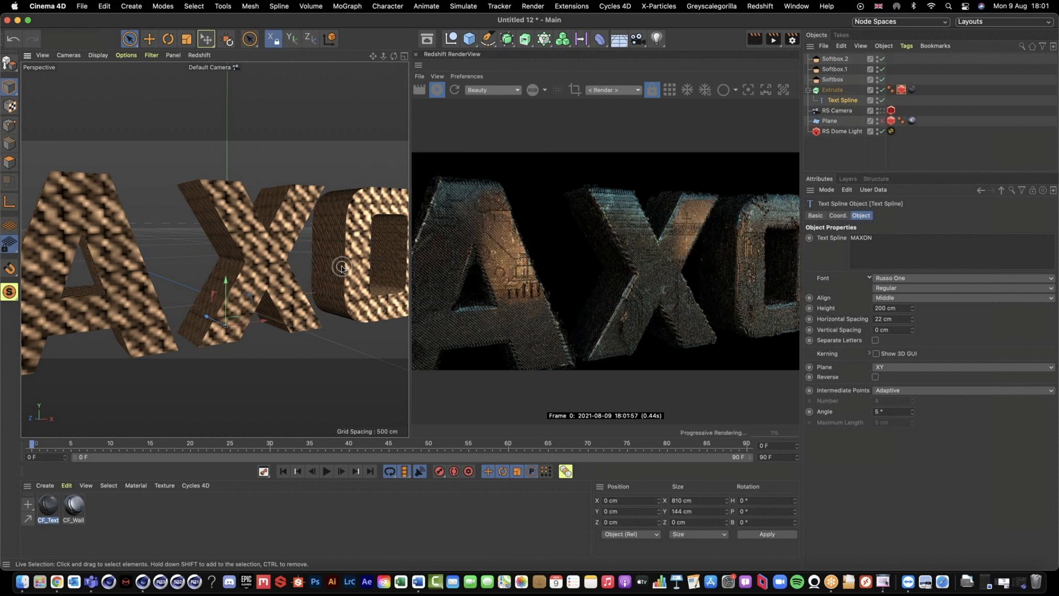
left_click(438, 90)
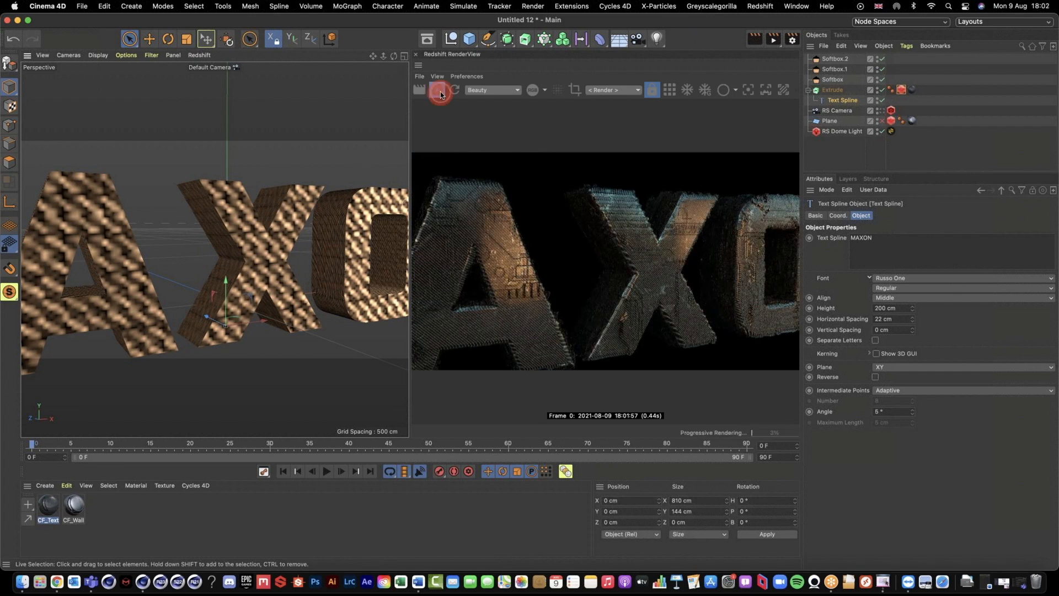